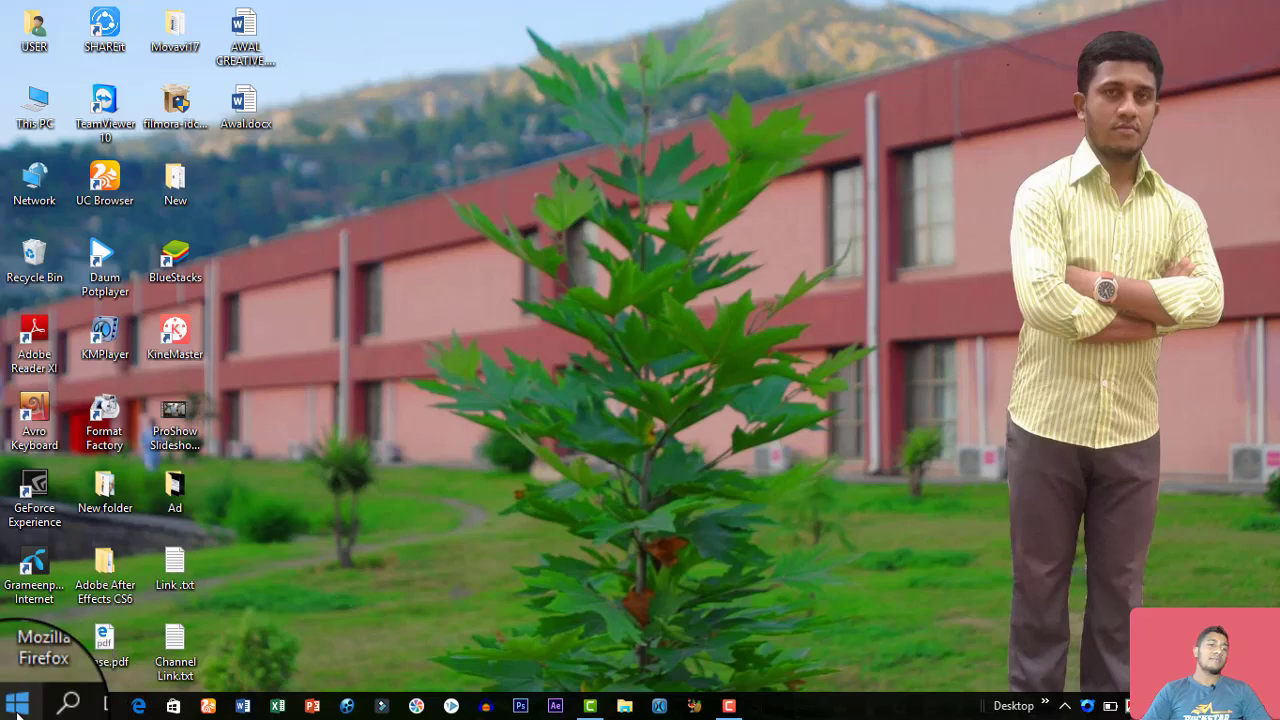
Open the Start menu's full All apps list and browse through it.
click(17, 705)
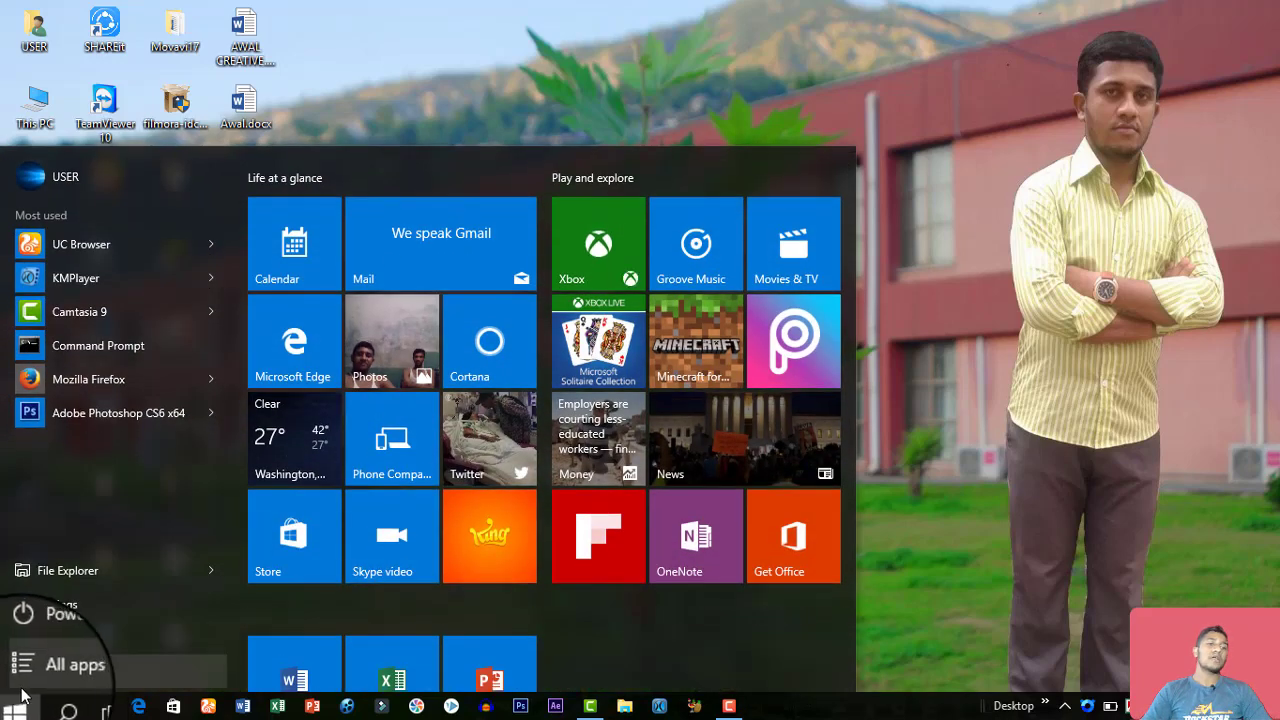
click(108, 686)
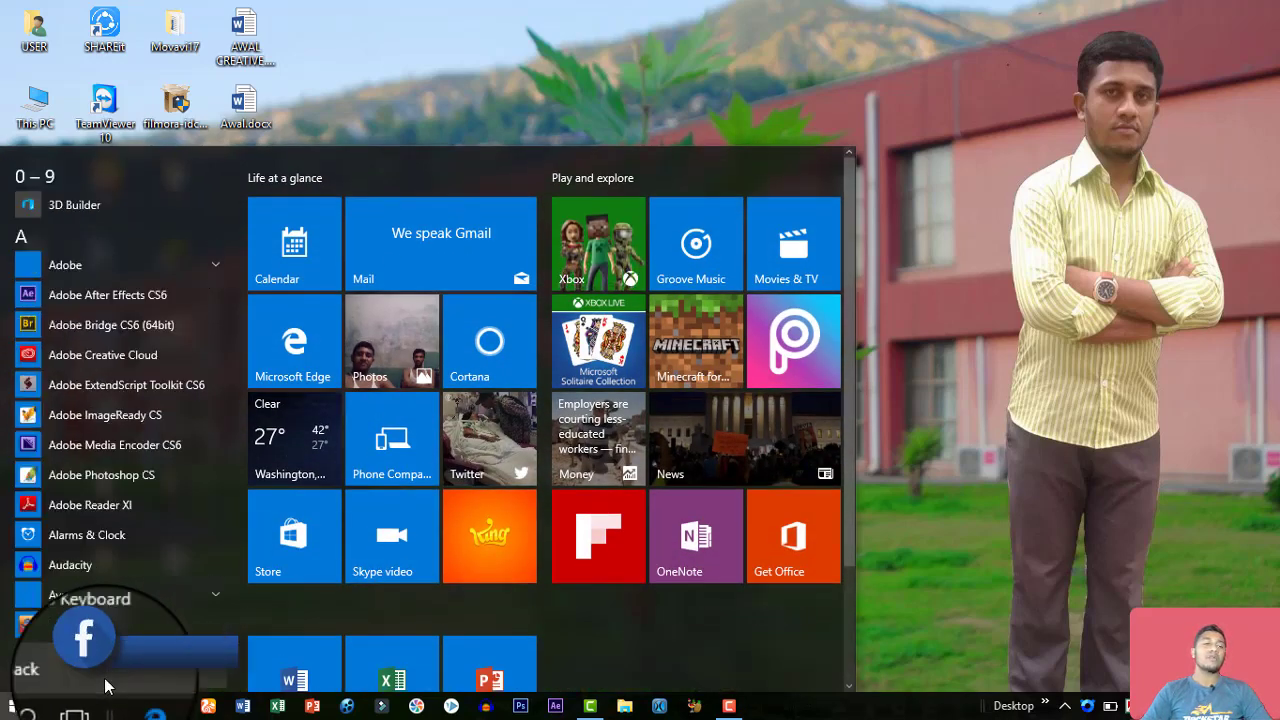
scroll(110, 425, down, 3)
scroll(110, 430, down, 3)
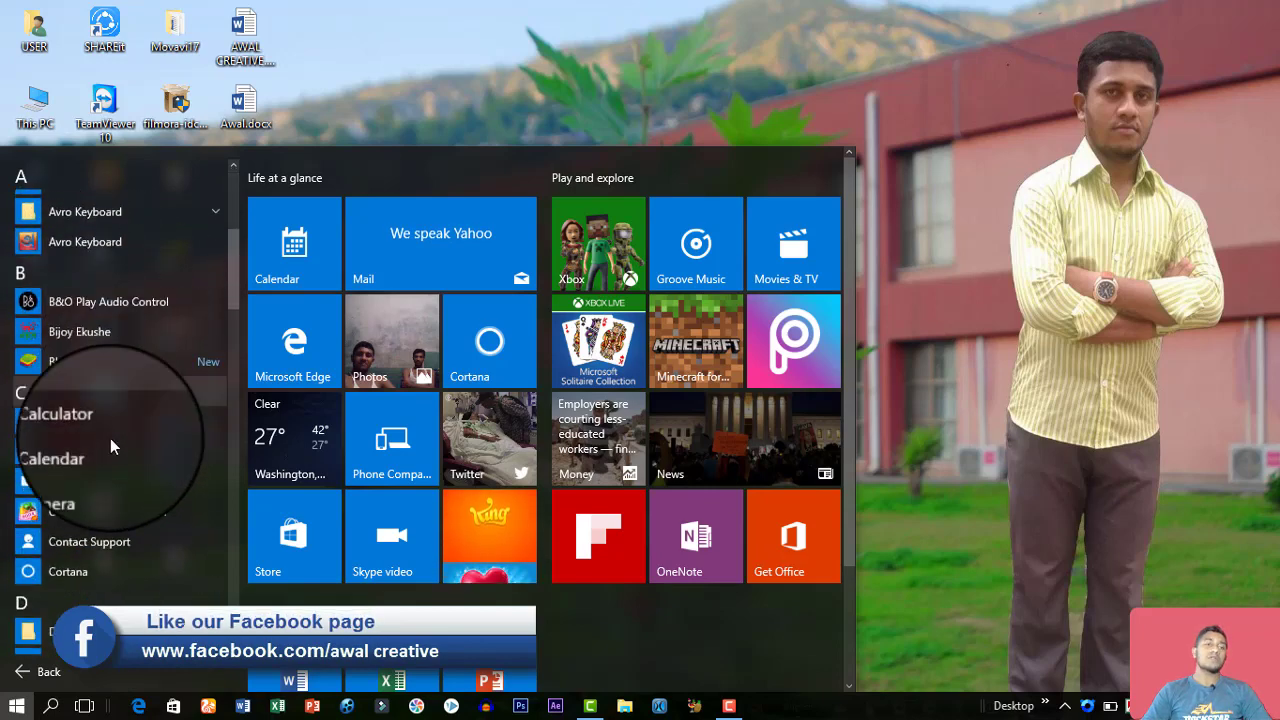
scroll(110, 438, down, 3)
scroll(115, 439, down, 3)
scroll(122, 445, down, 3)
scroll(123, 449, down, 3)
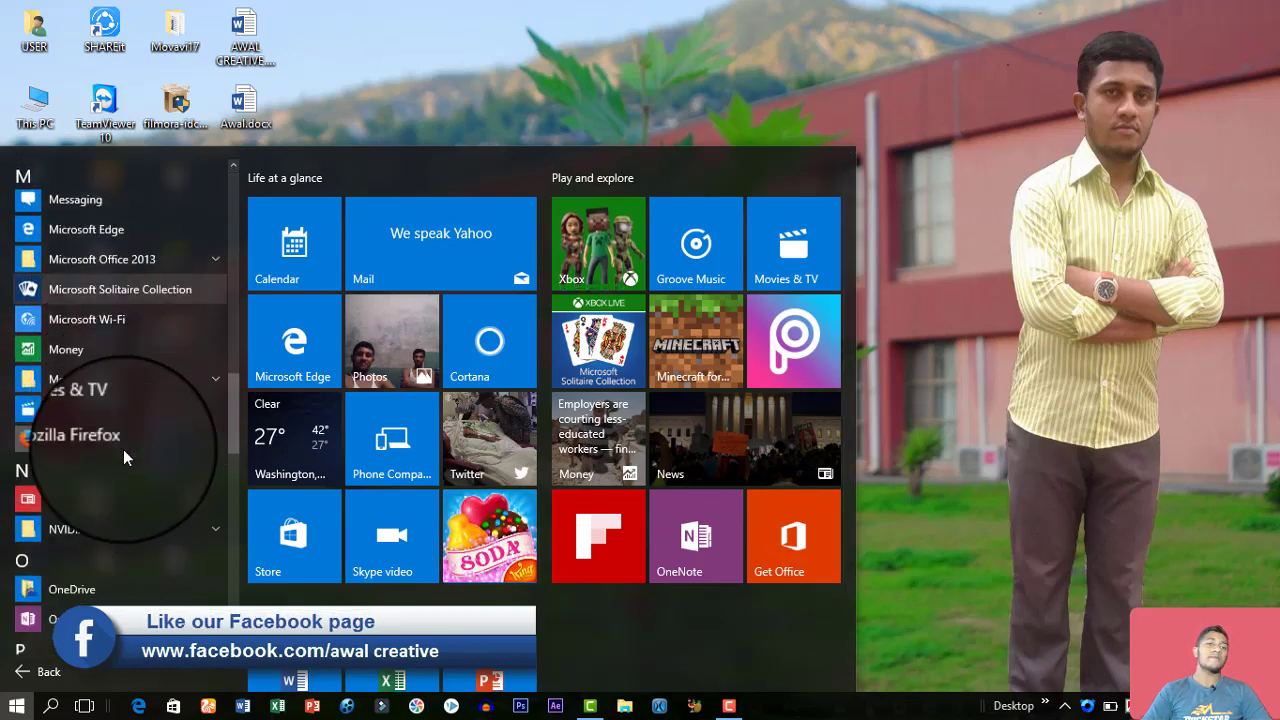
scroll(124, 440, up, 3)
scroll(126, 440, up, 3)
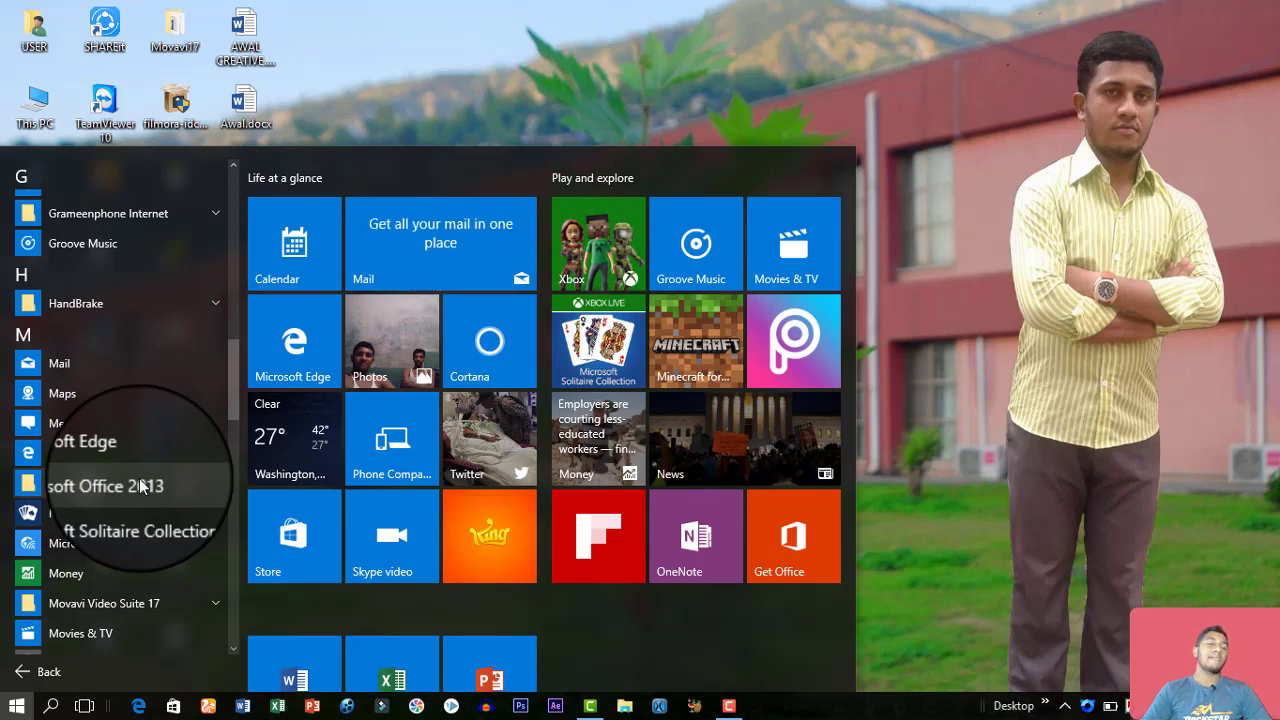
Expand the Microsoft Office 2013 group and launch Word 2013.
click(70, 483)
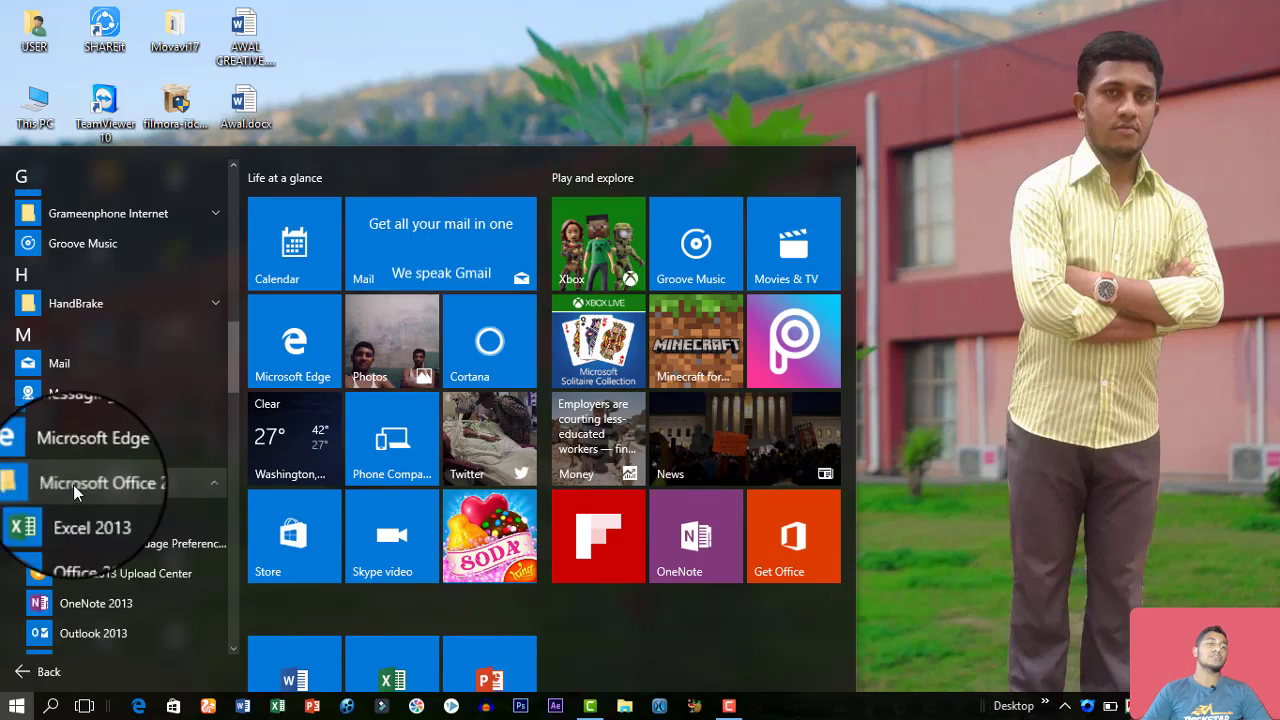
scroll(106, 375, down, 1)
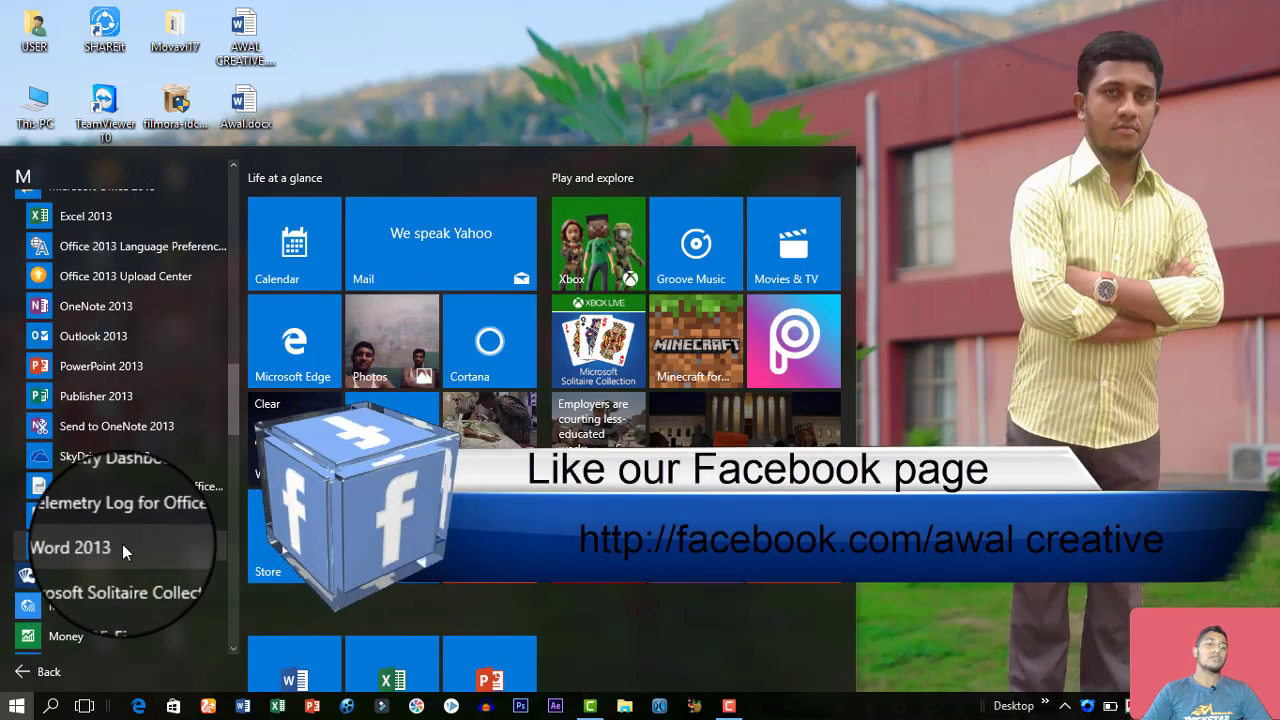
scroll(107, 450, down, 2)
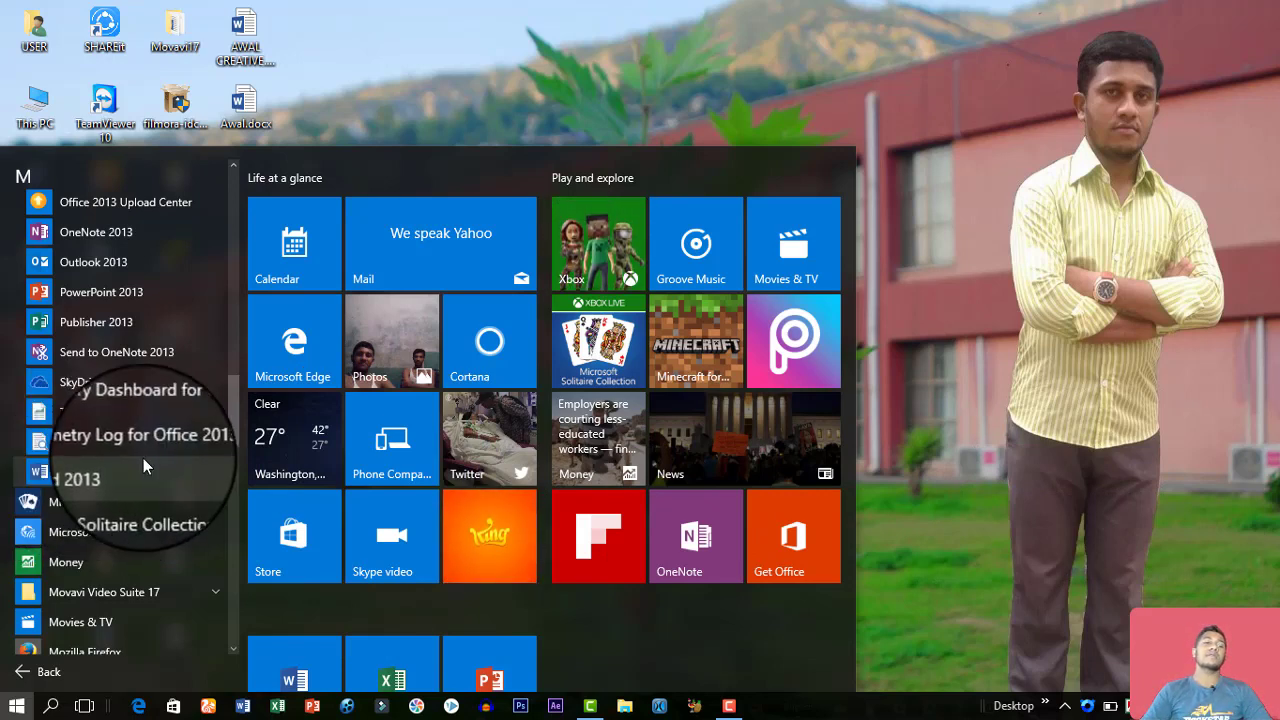
click(111, 468)
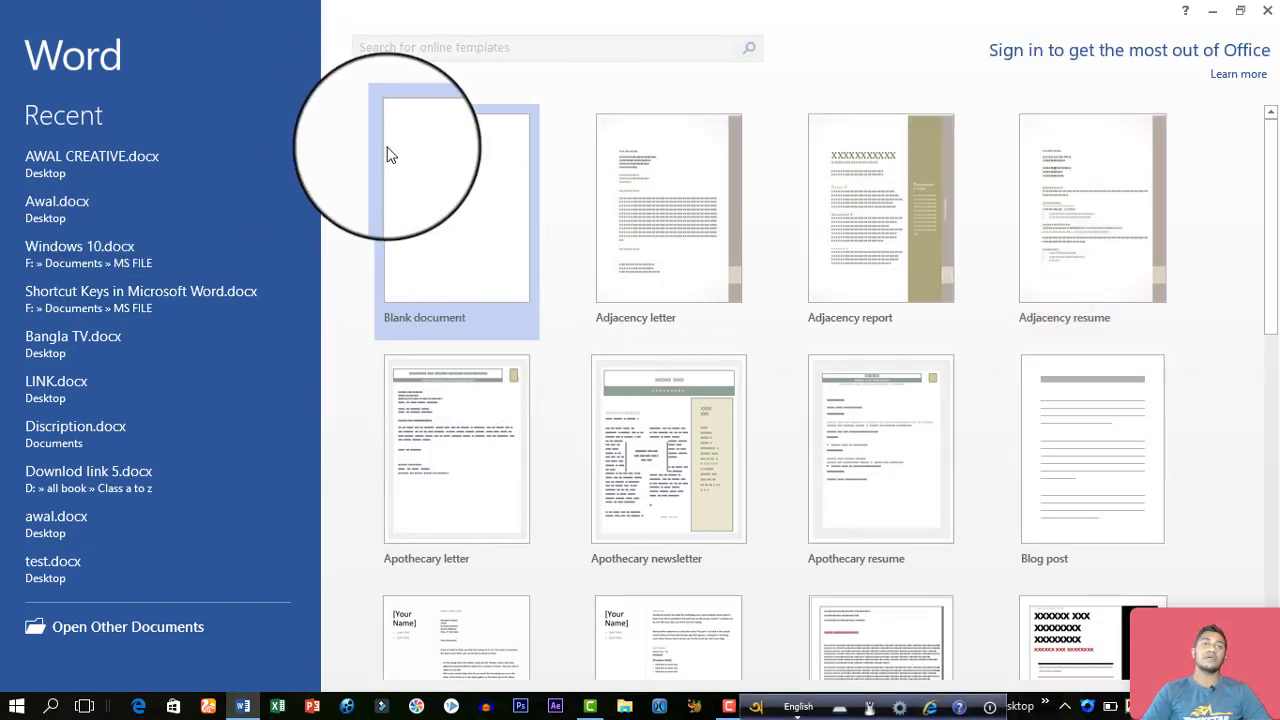
Create a blank document from Word's start screen, then close Word.
drag(357, 97, 561, 362)
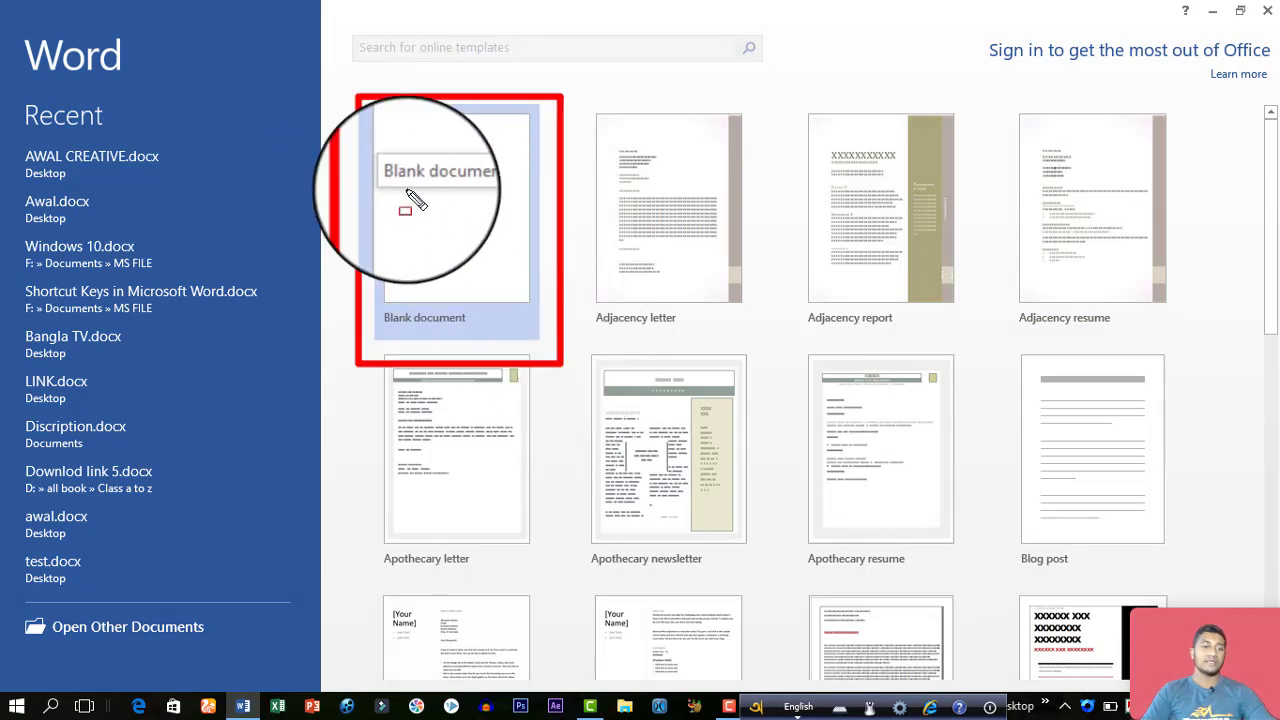
click(451, 166)
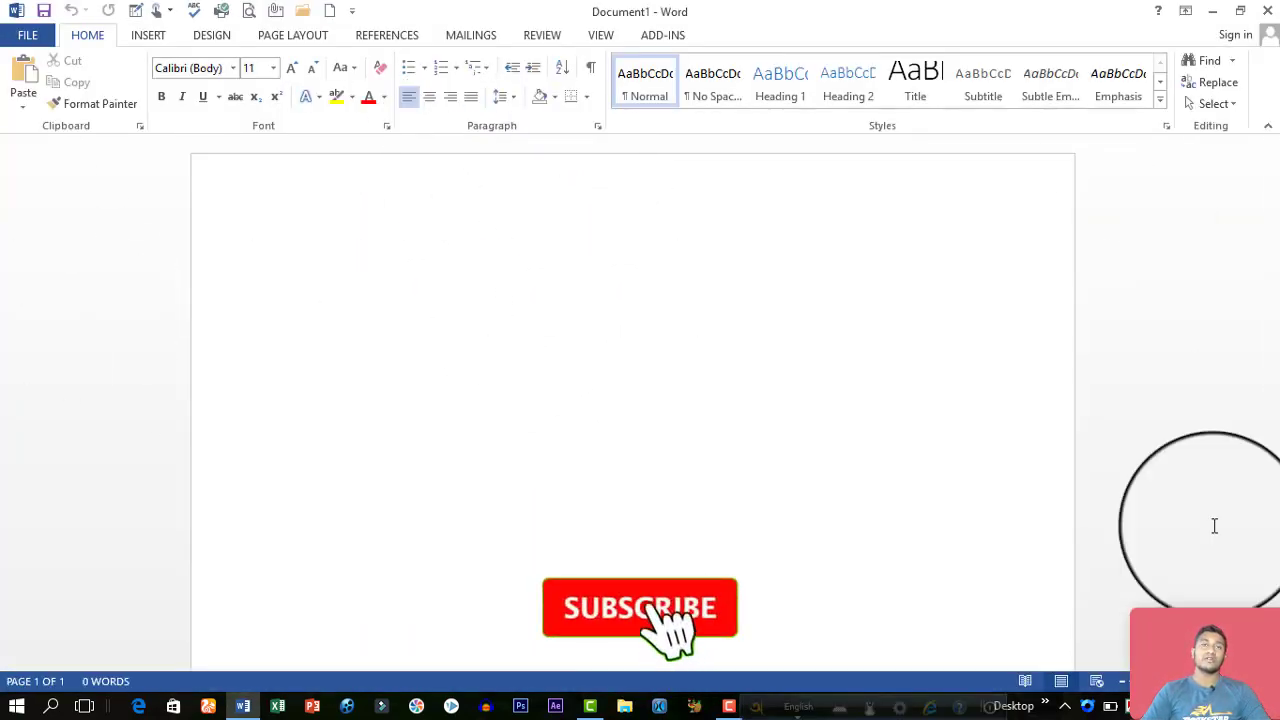
click(1276, 14)
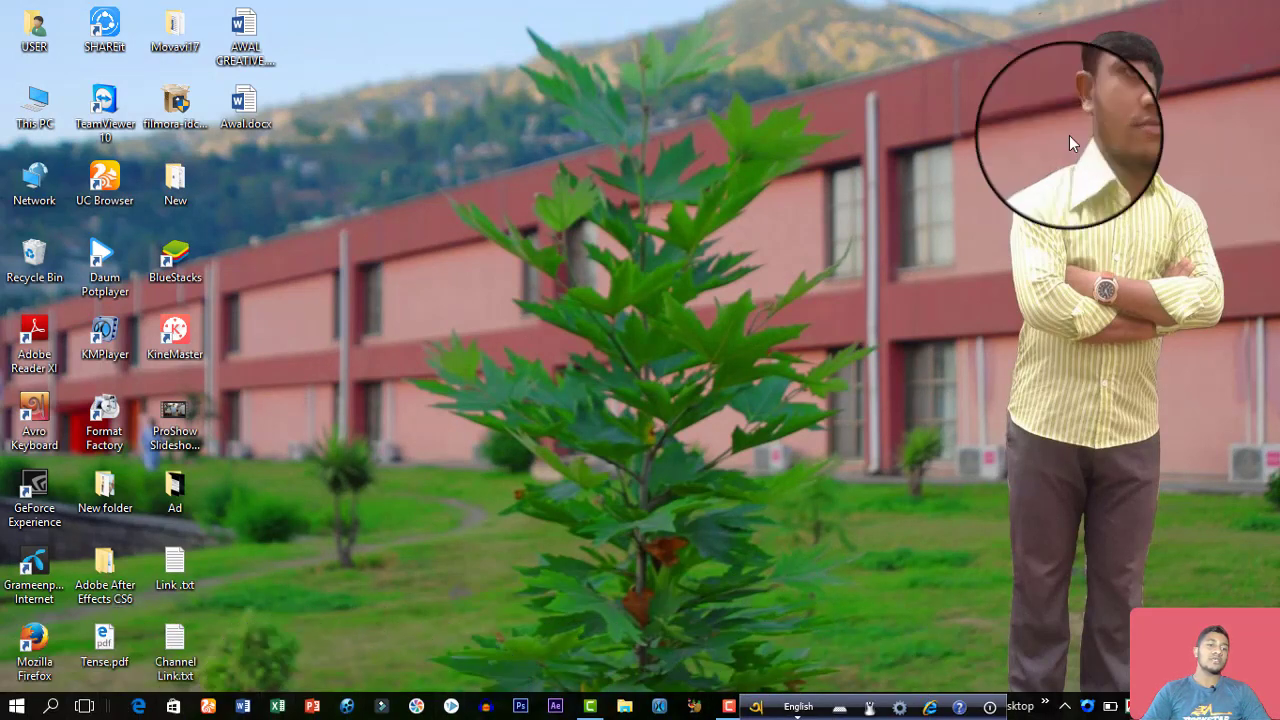
click(51, 707)
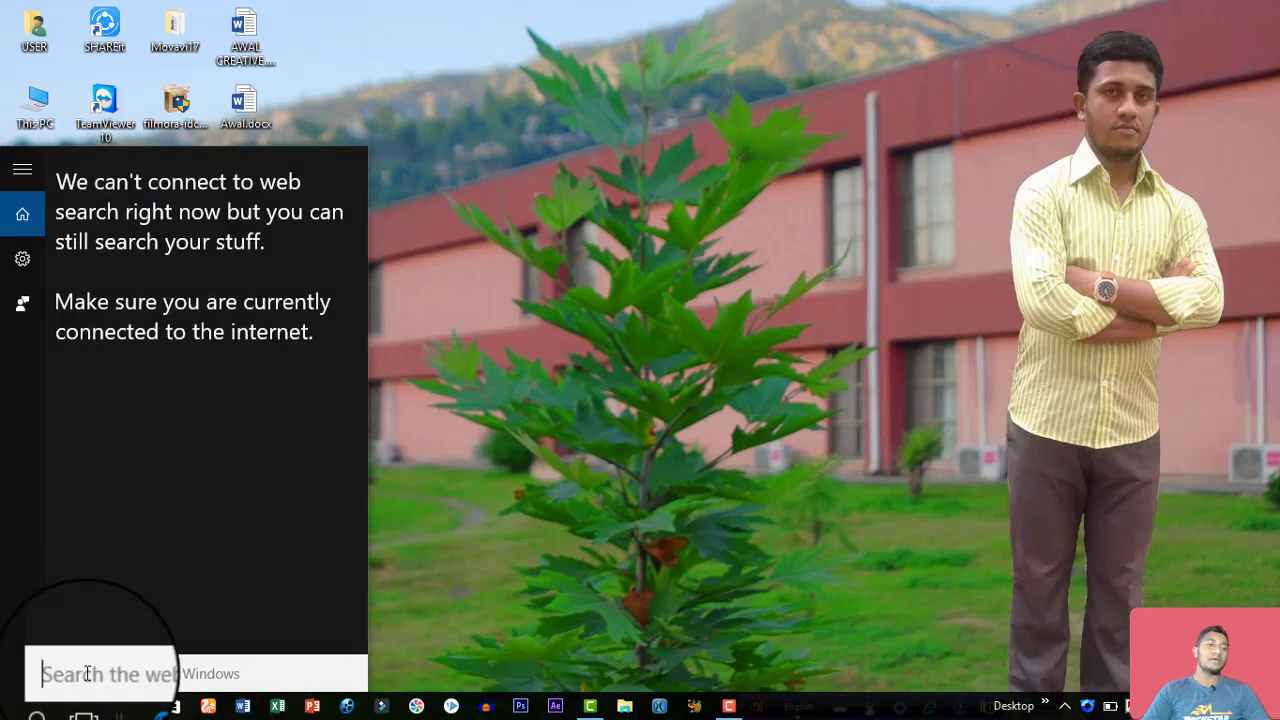
text(w)
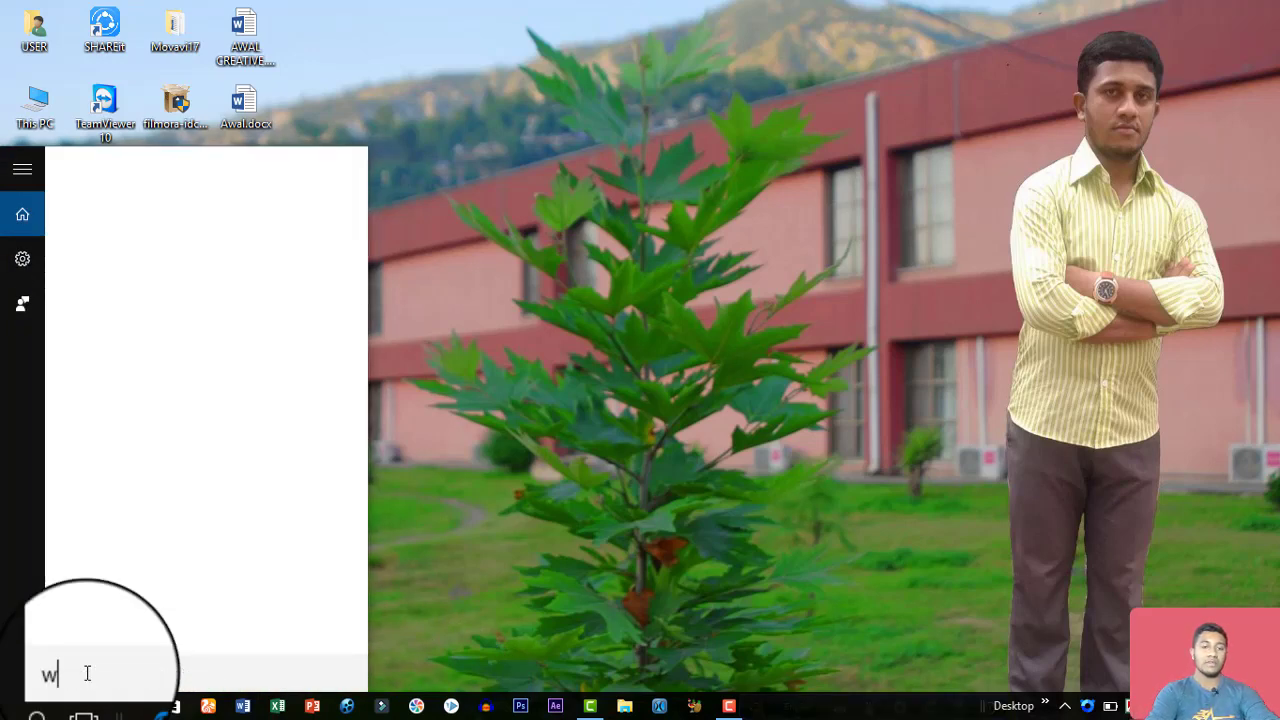
text(ord)
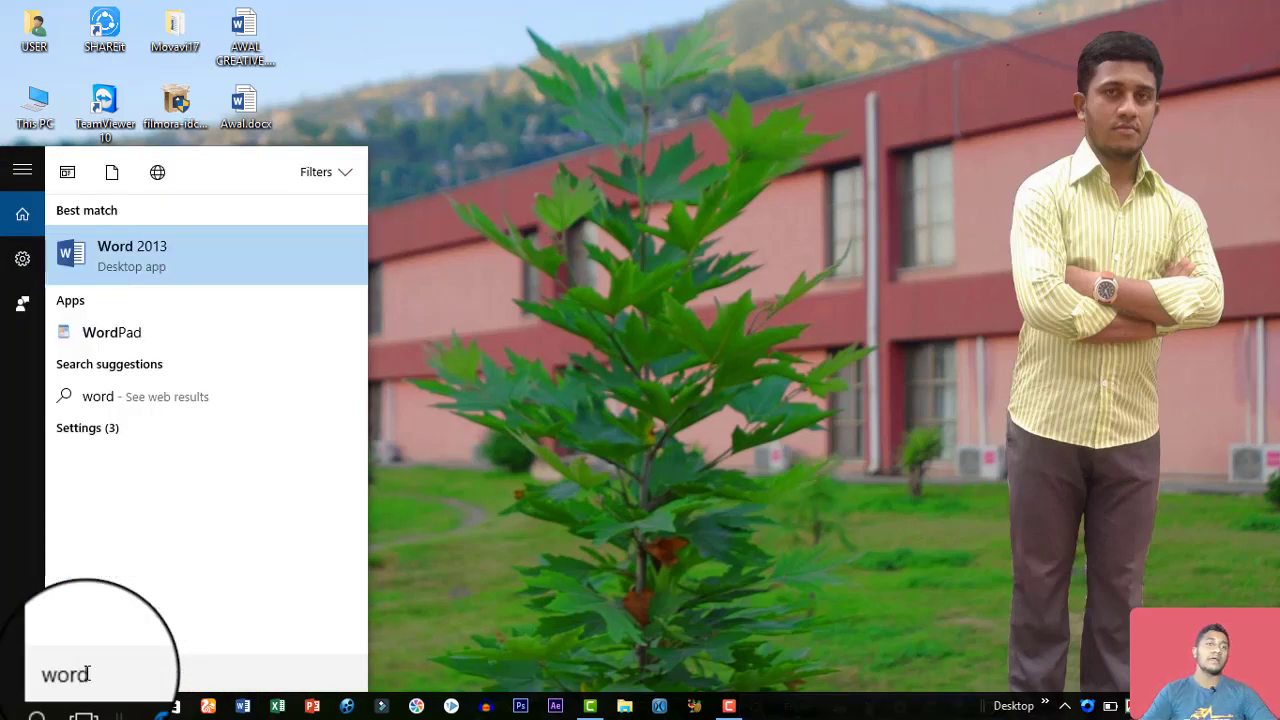
click(108, 252)
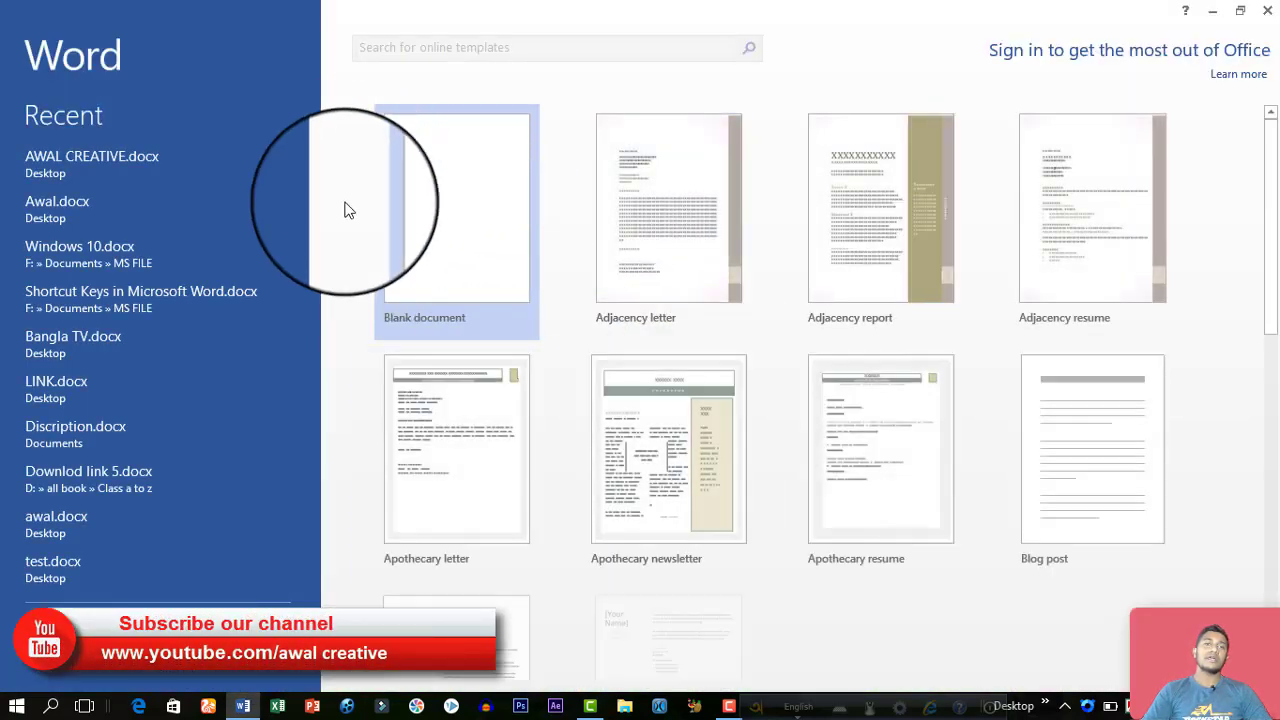
drag(352, 86, 560, 358)
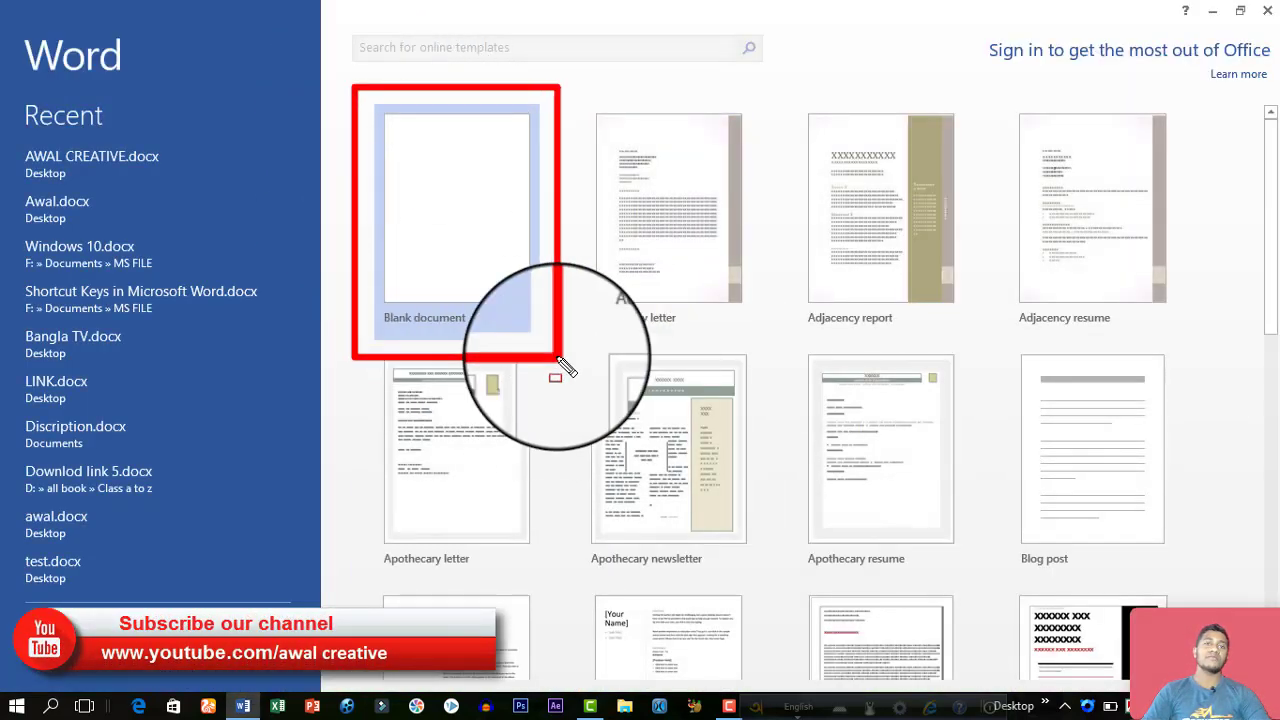
click(449, 241)
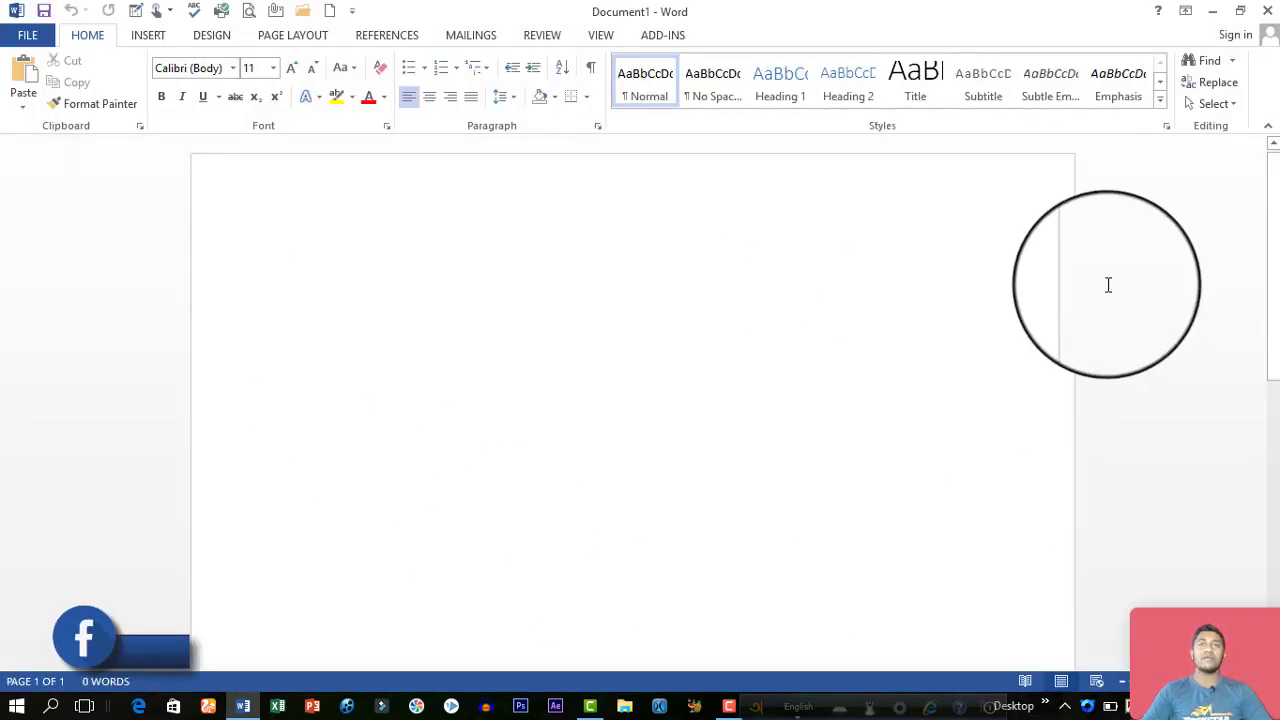
click(1262, 10)
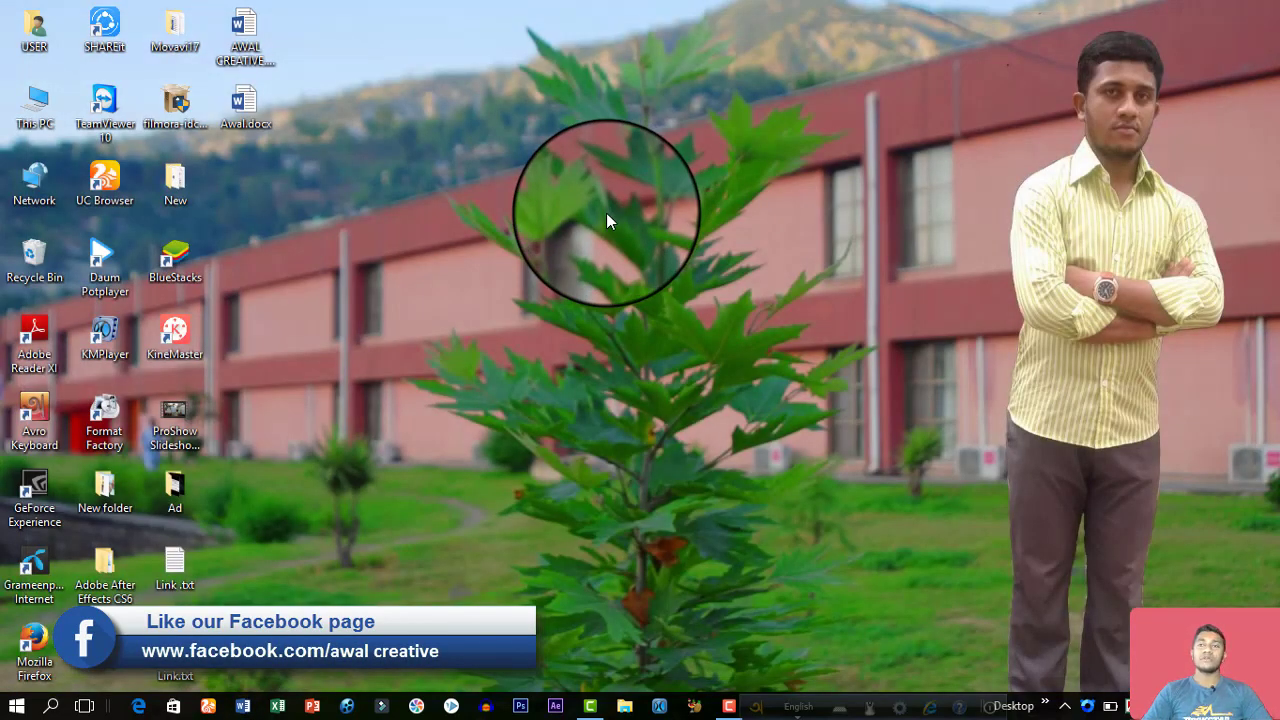
Create a new Word document on the desktop named Alifa.docx.
right_click(588, 138)
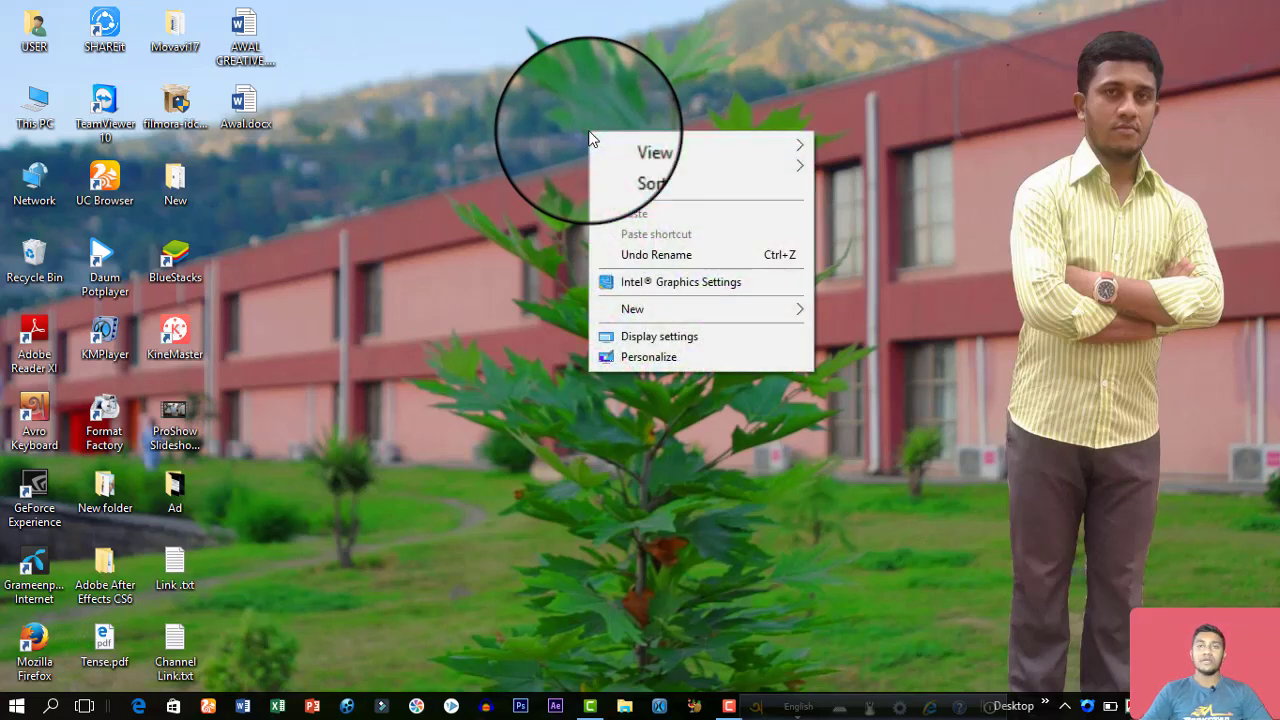
mouse_move(692, 308)
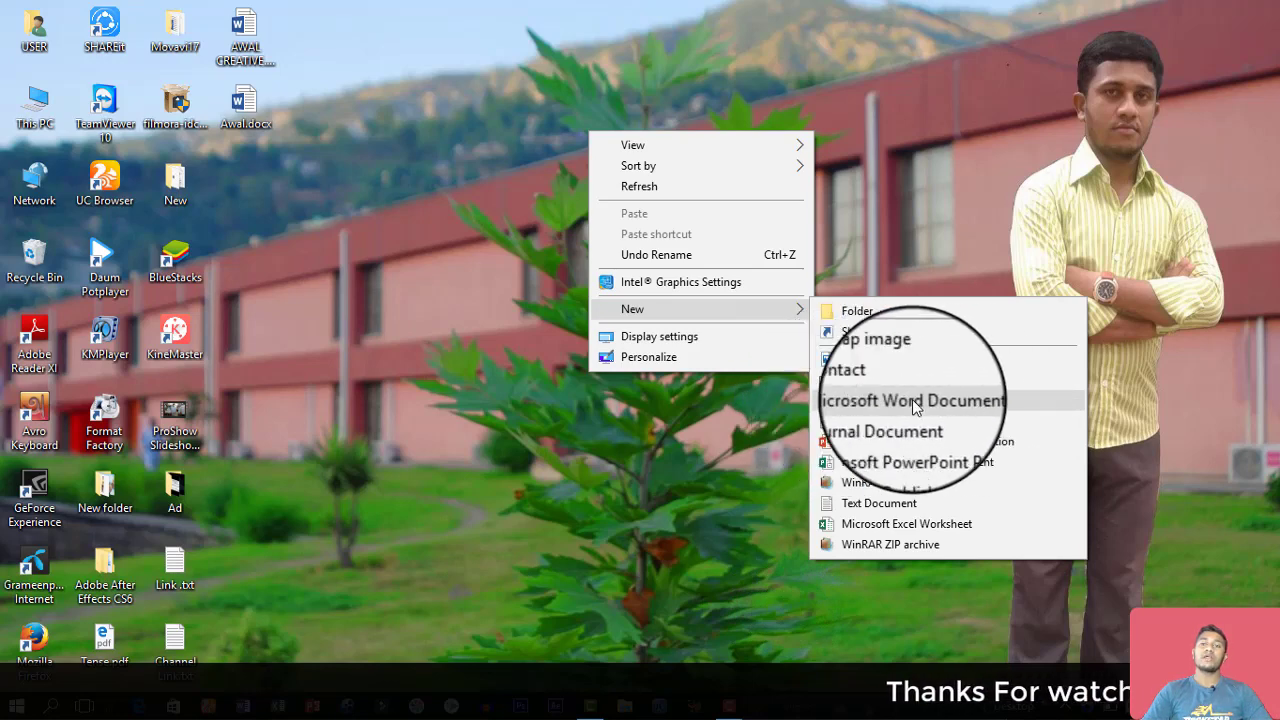
click(912, 400)
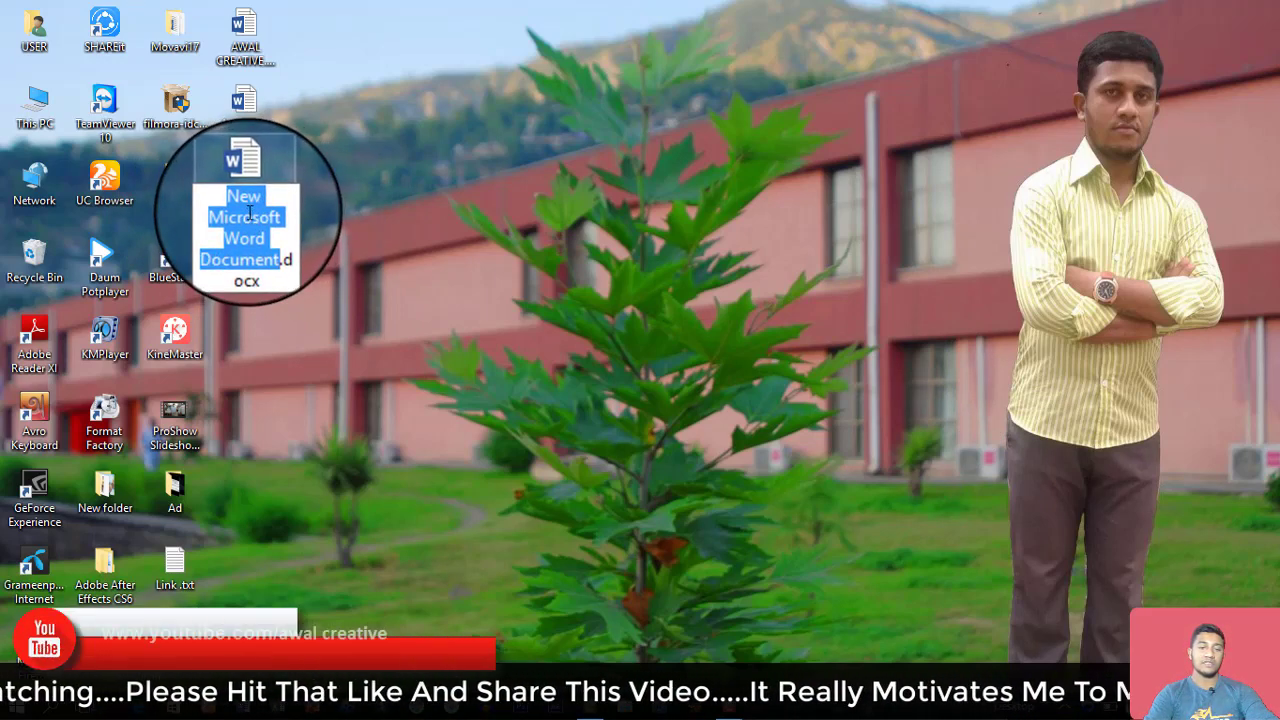
text(Alifa)
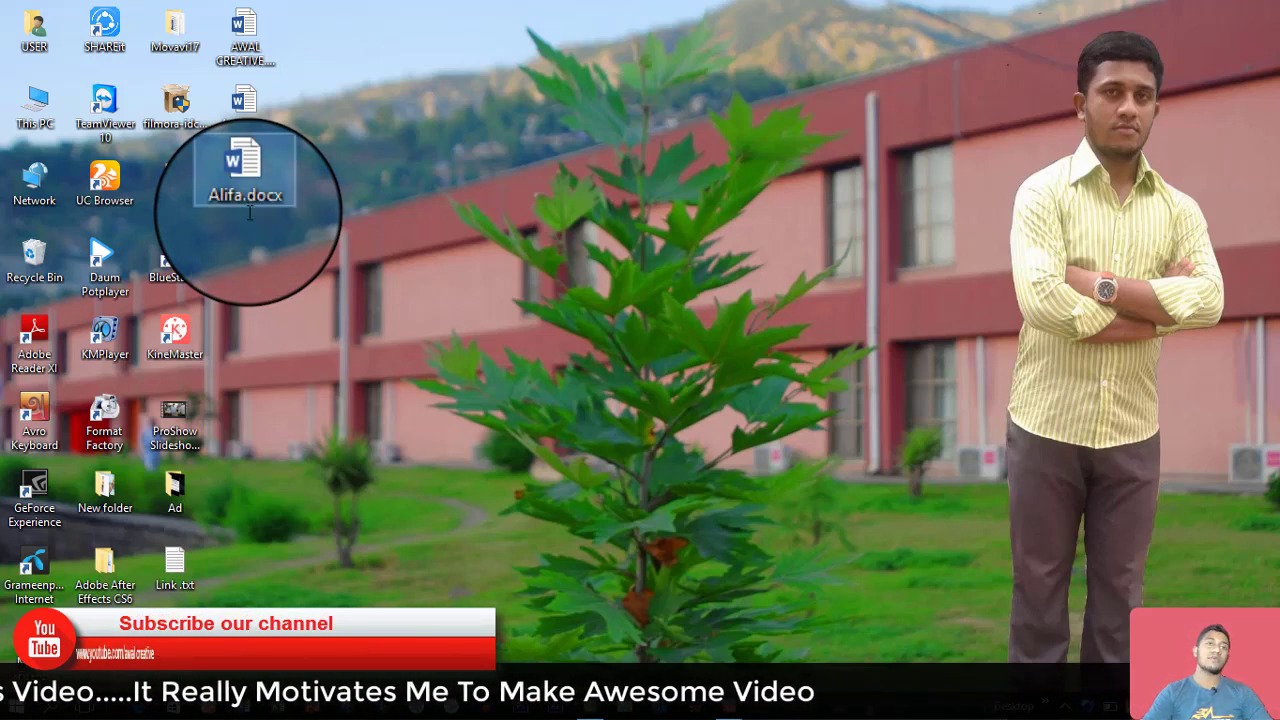
key(Return)
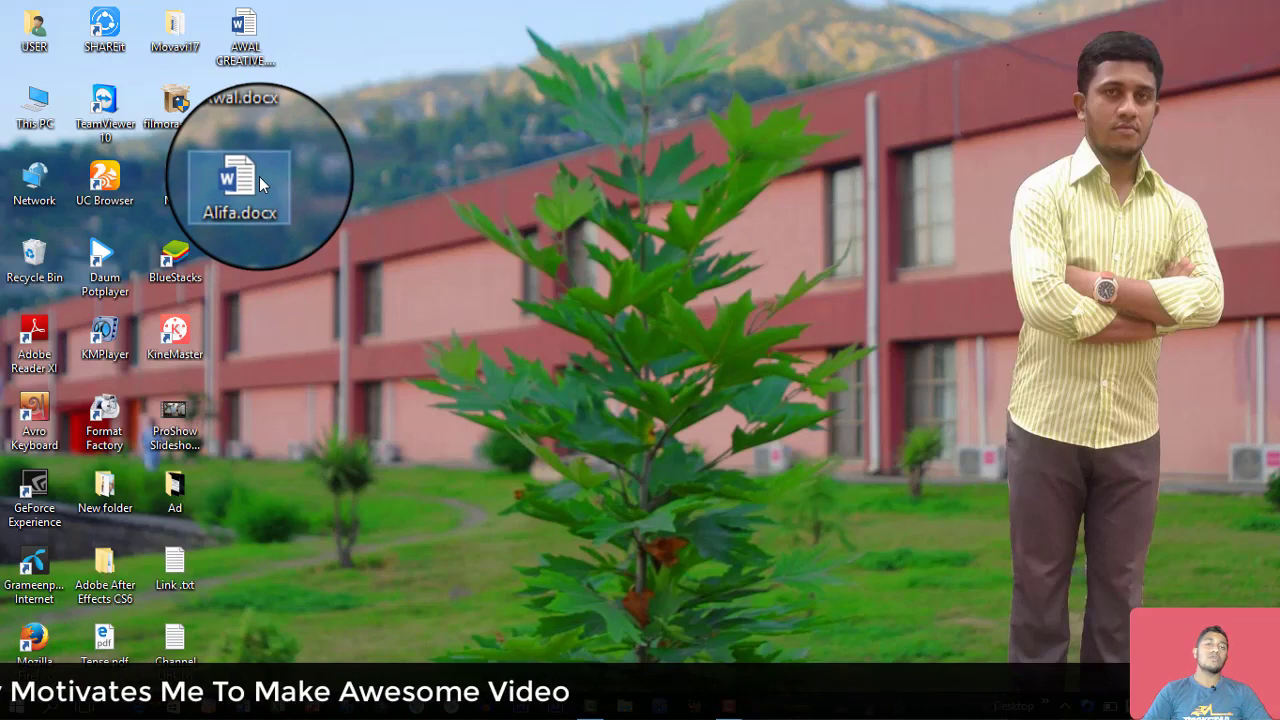
Open Alifa.docx in Word, close it, and refresh the desktop.
double_click(257, 181)
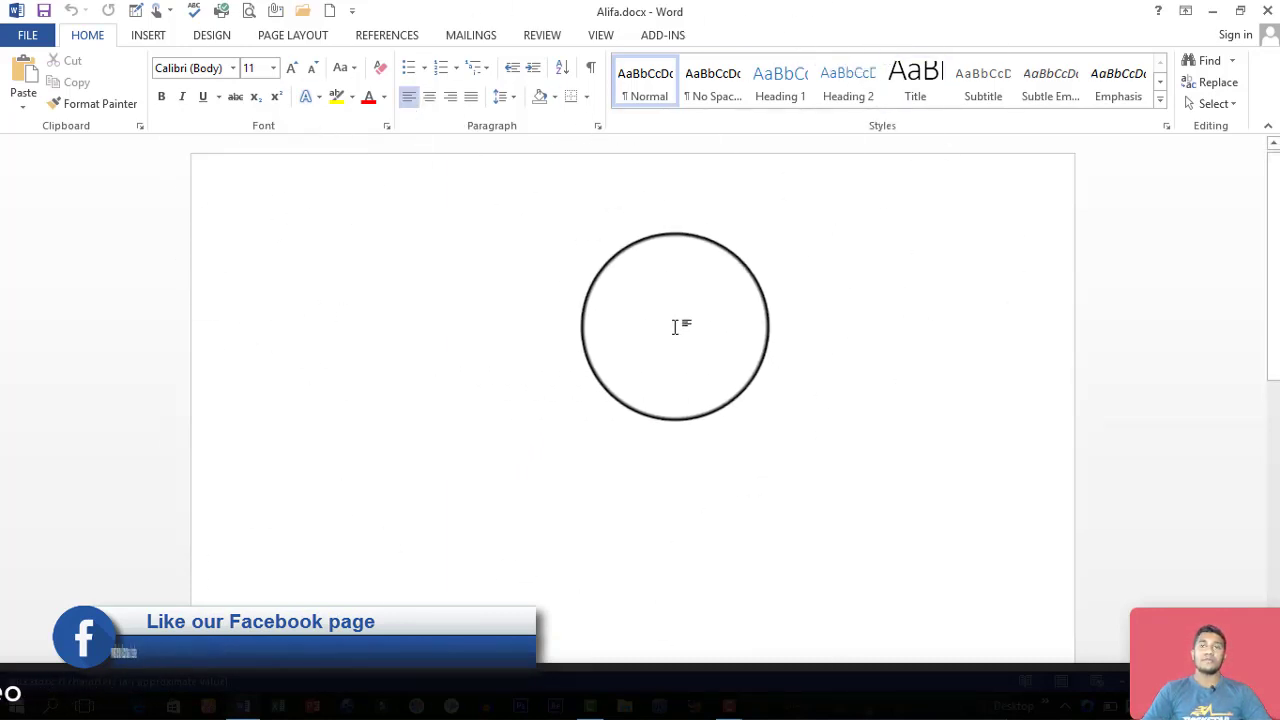
click(1263, 13)
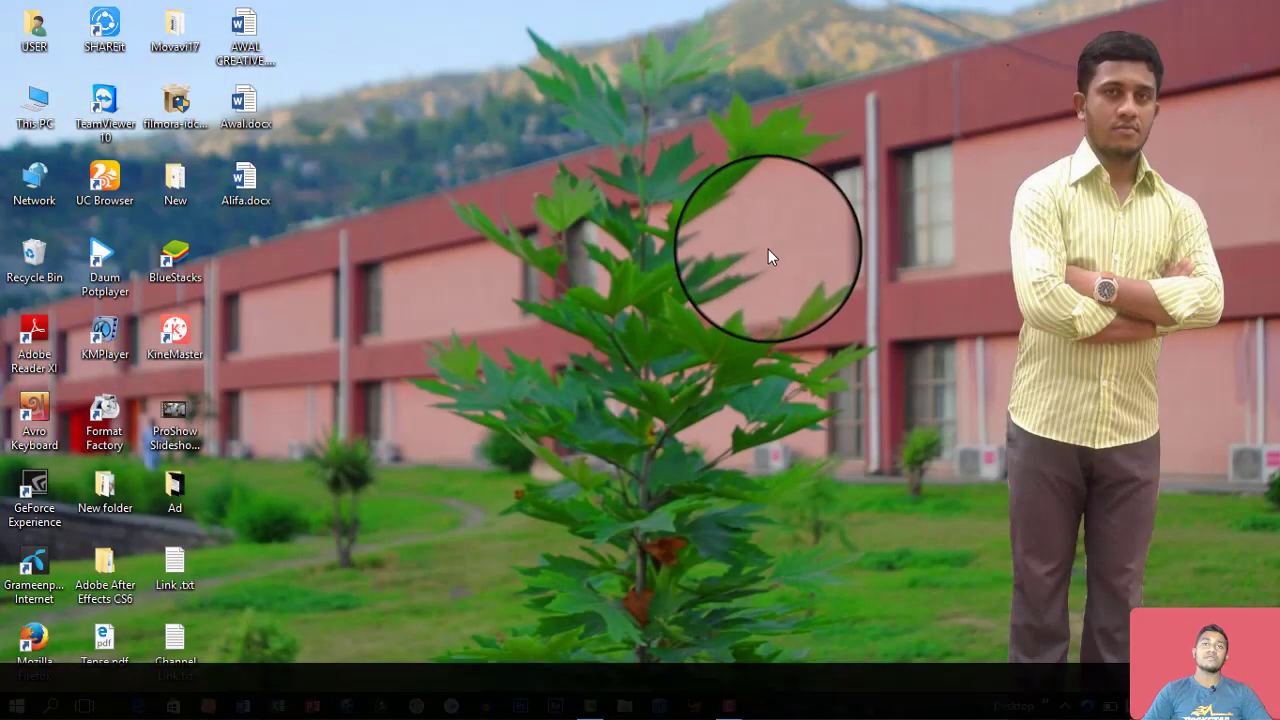
right_click(766, 250)
click(820, 314)
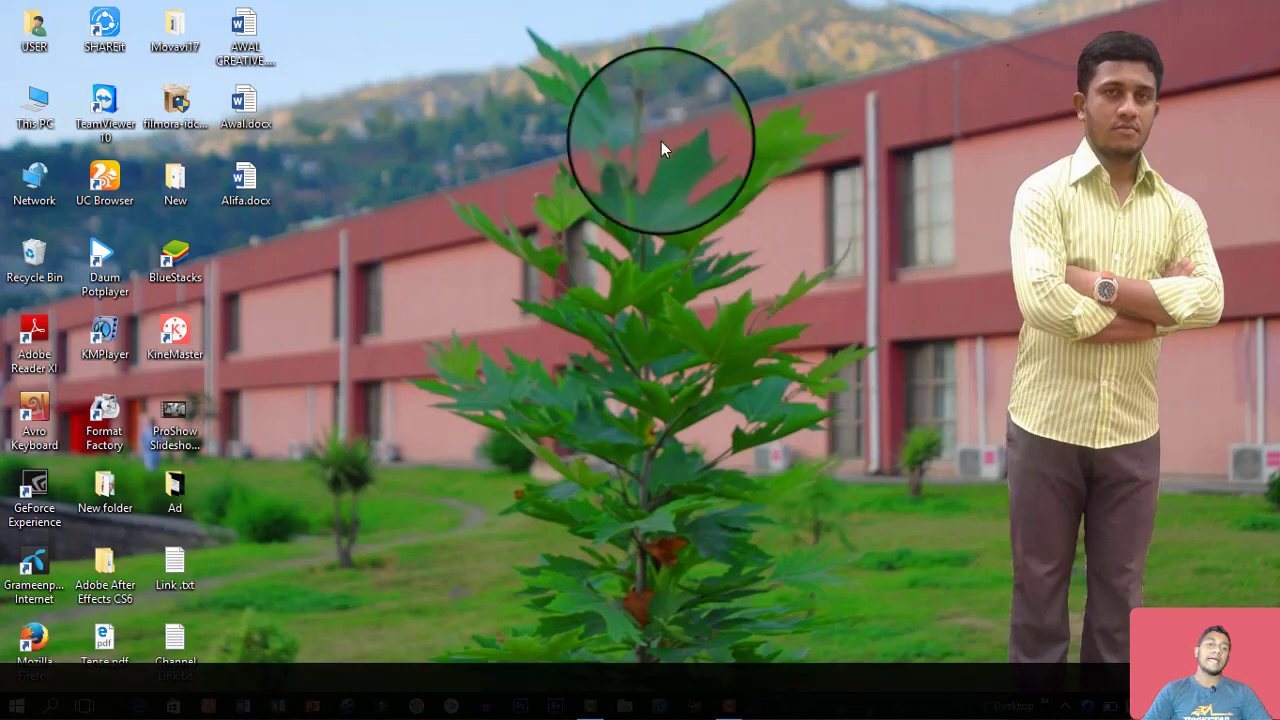
Open AWAL CREATIVE.docx and remove New from the Quick Access Toolbar.
double_click(266, 30)
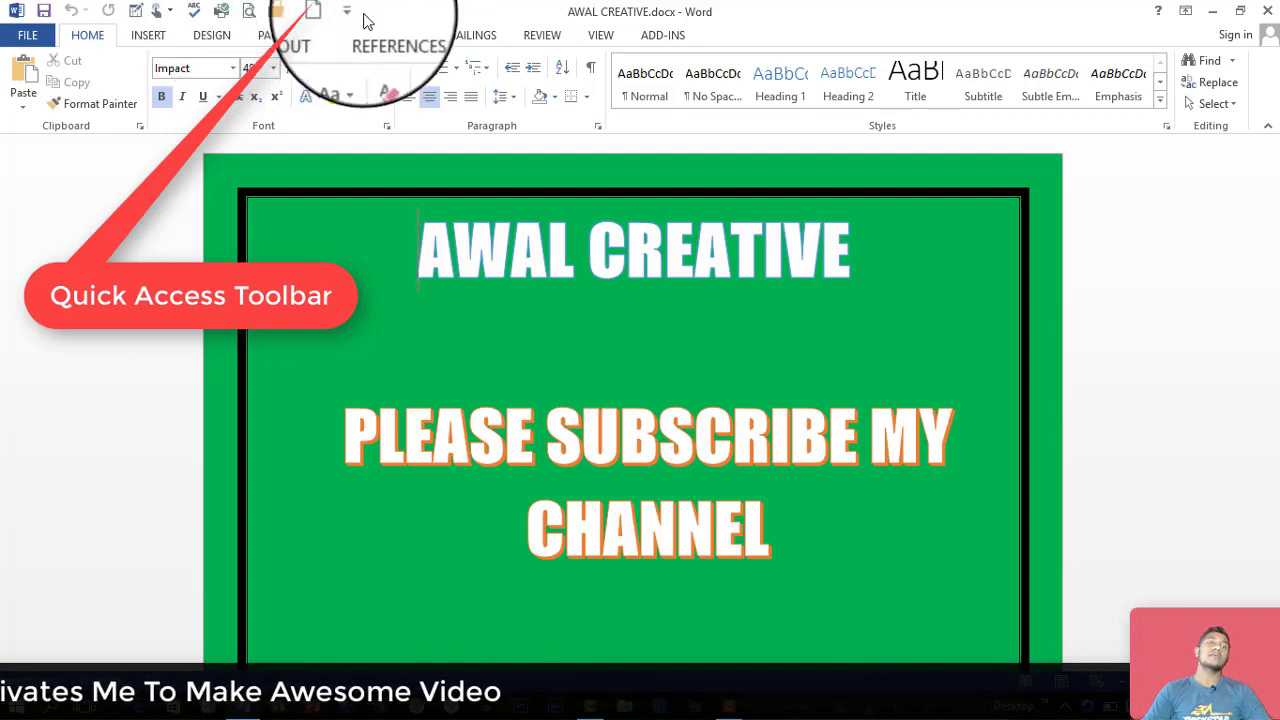
click(352, 11)
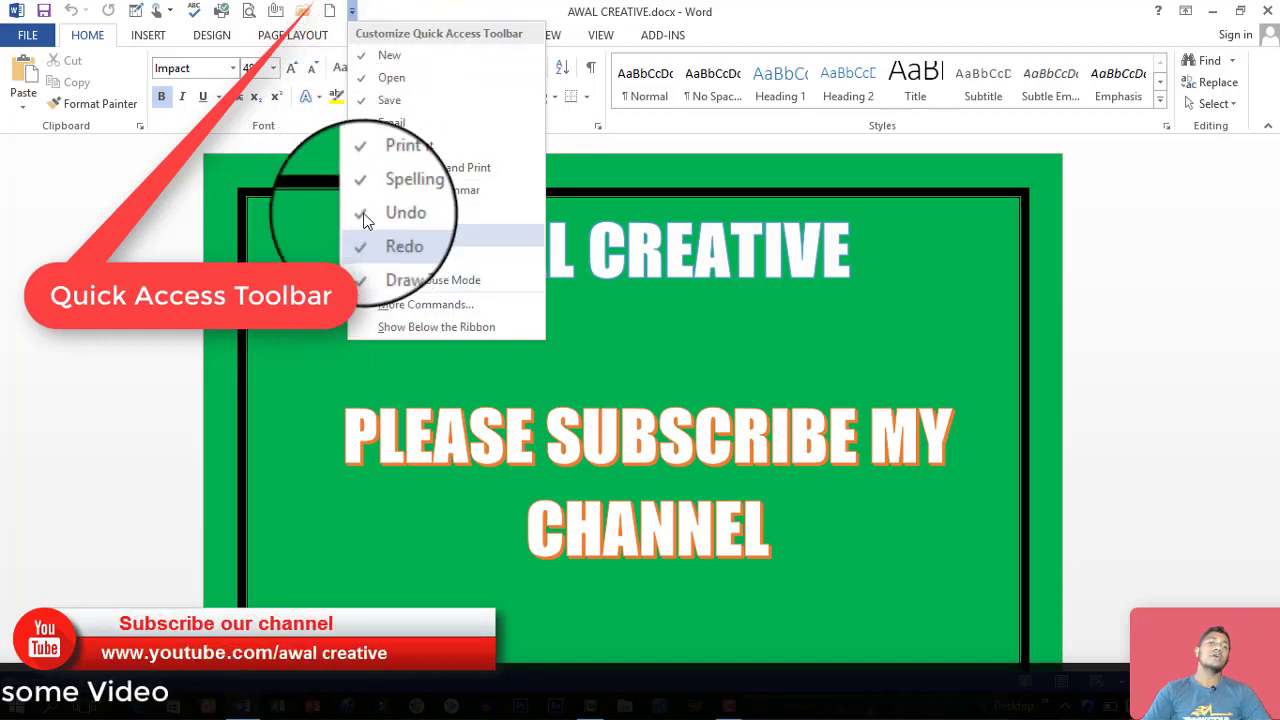
click(363, 64)
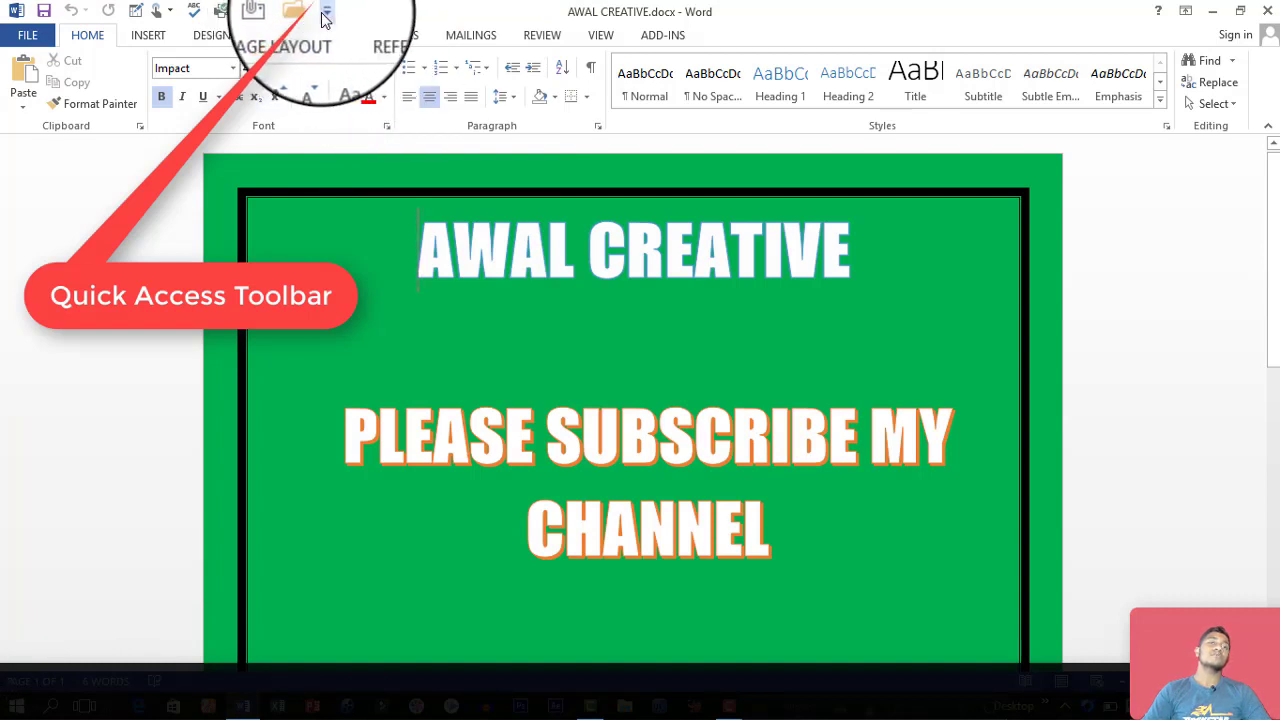
click(325, 12)
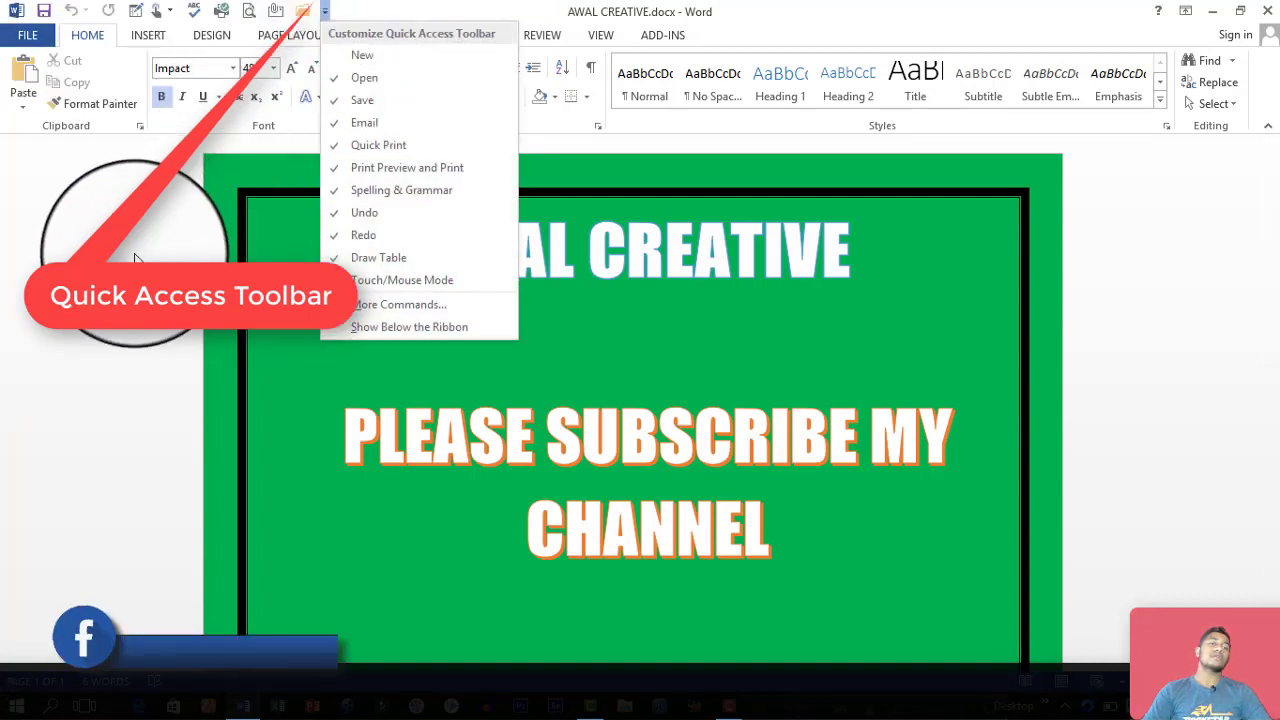
click(55, 8)
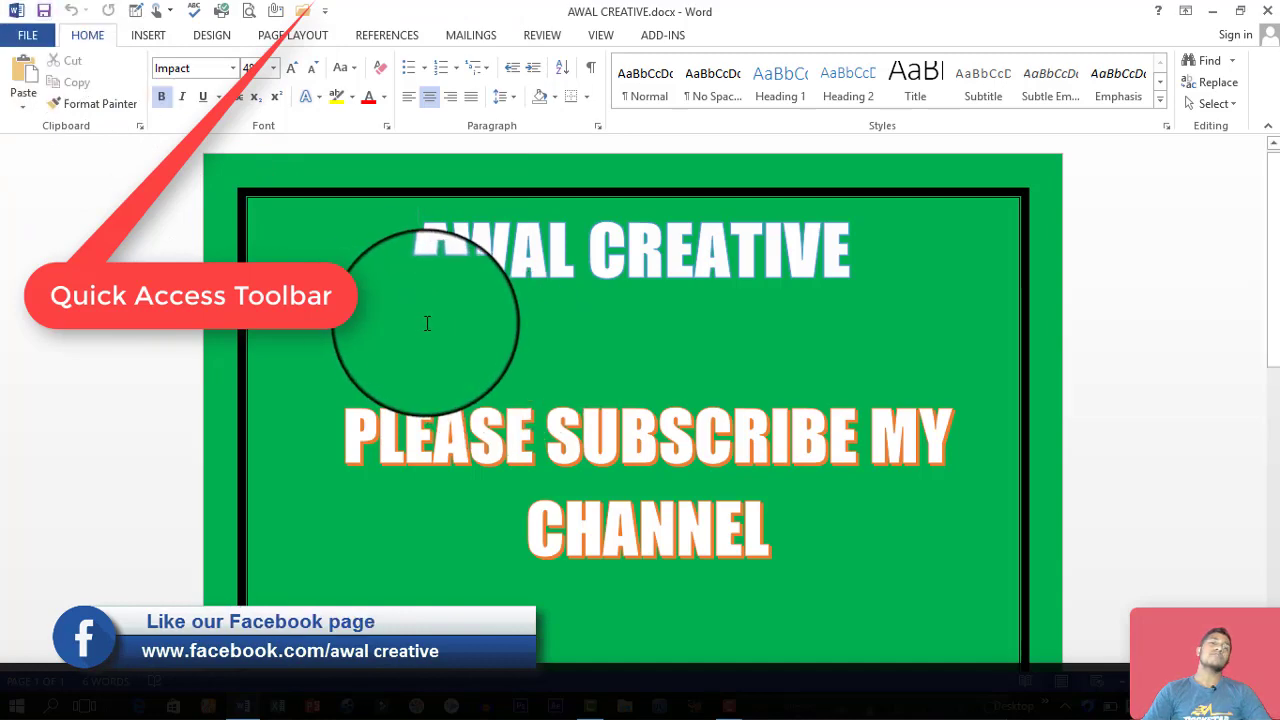
Place the cursor below the title, view the File info page, and return.
click(482, 310)
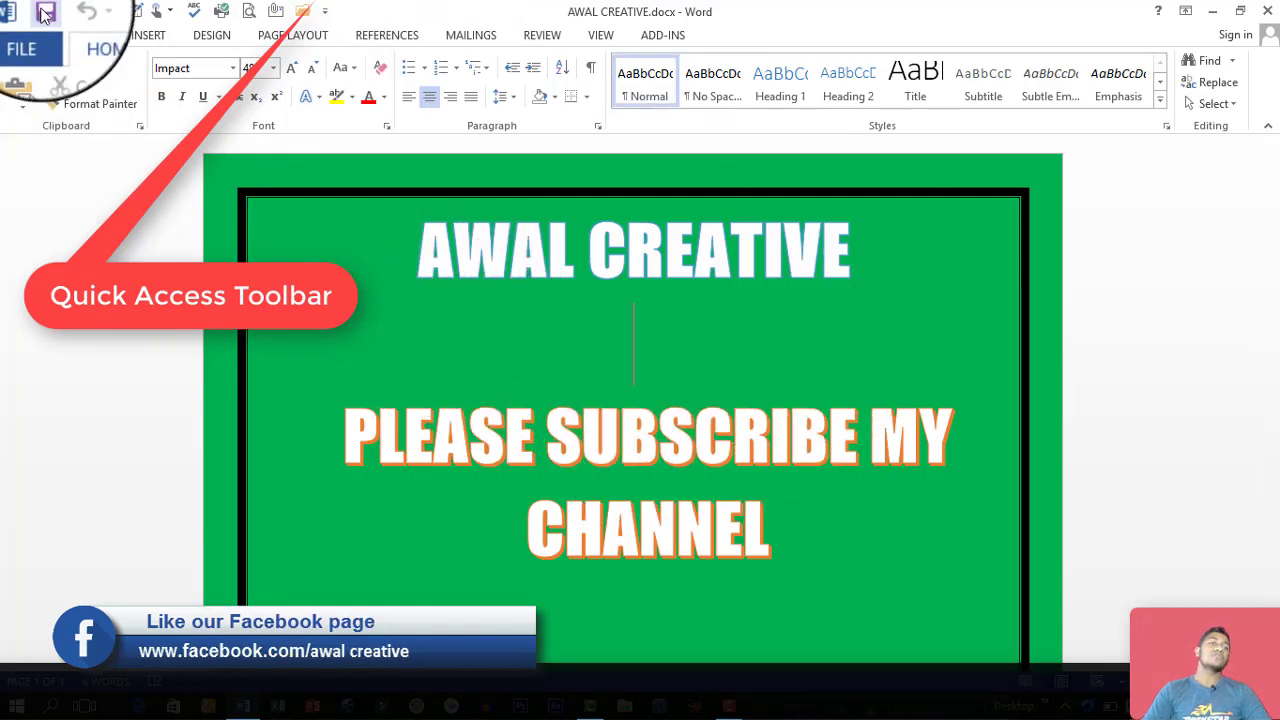
click(20, 35)
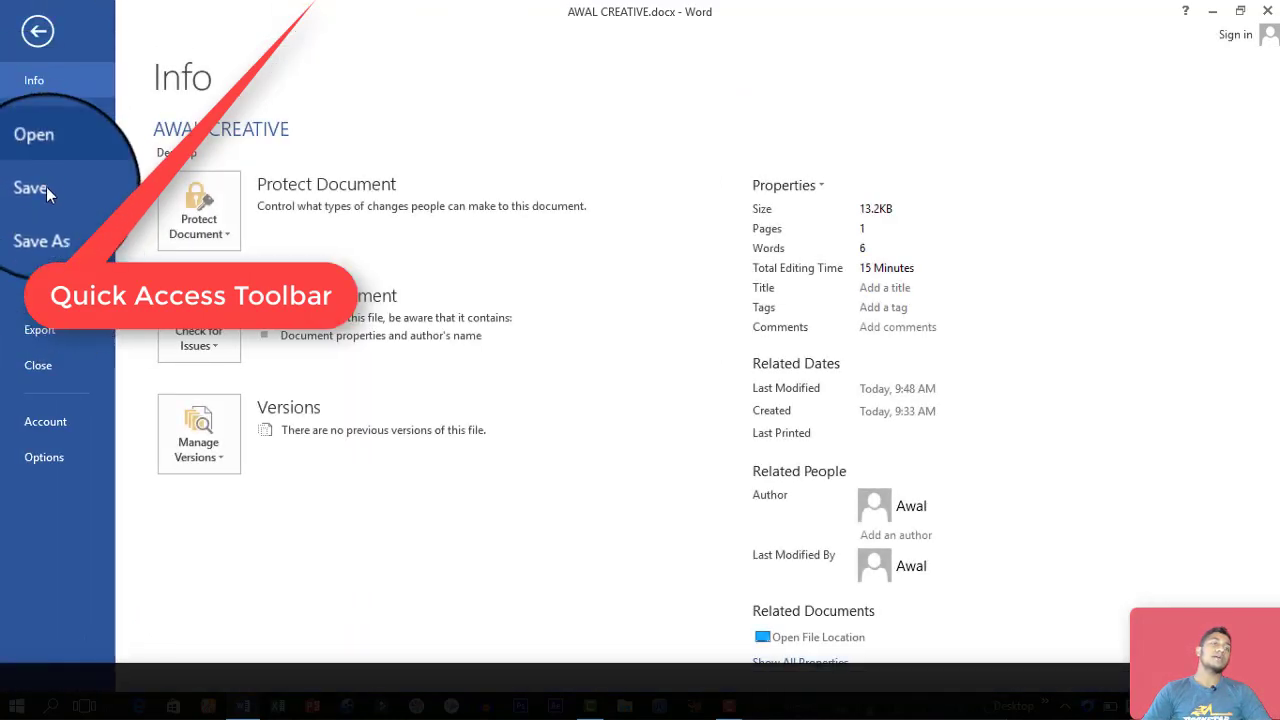
click(38, 34)
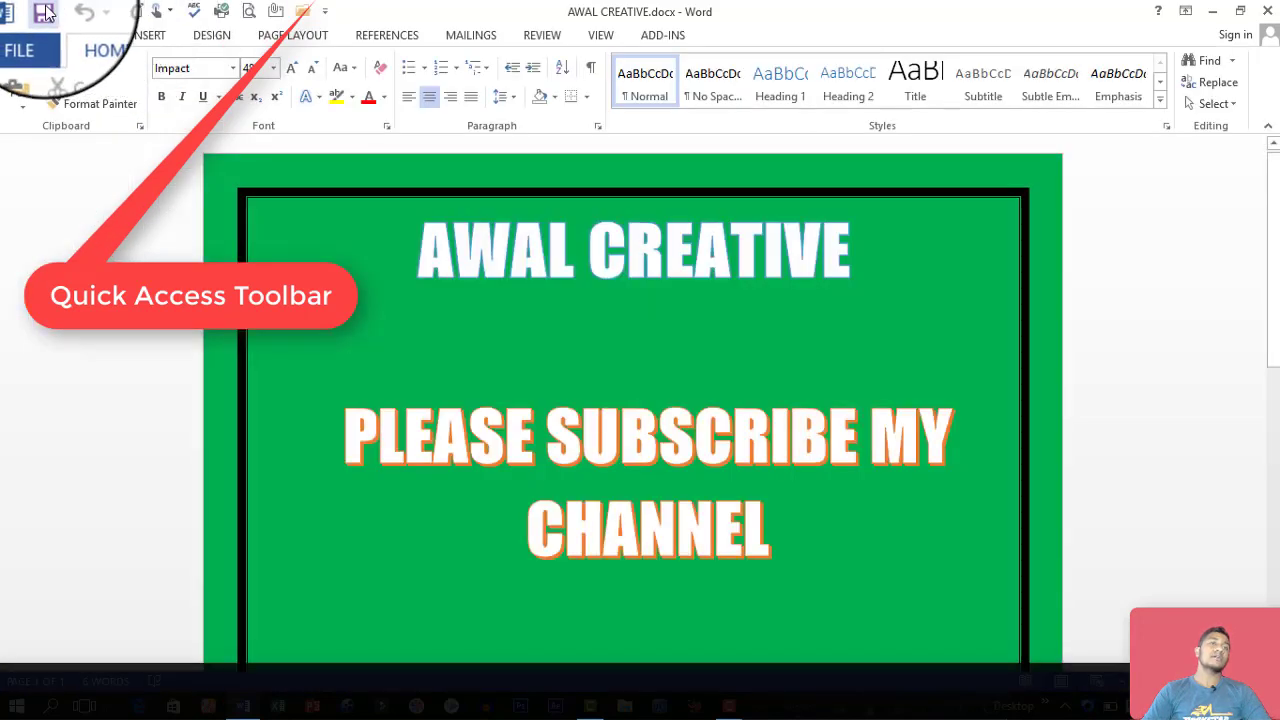
Remove Save from the Quick Access Toolbar, then add New and re-add Save.
click(326, 14)
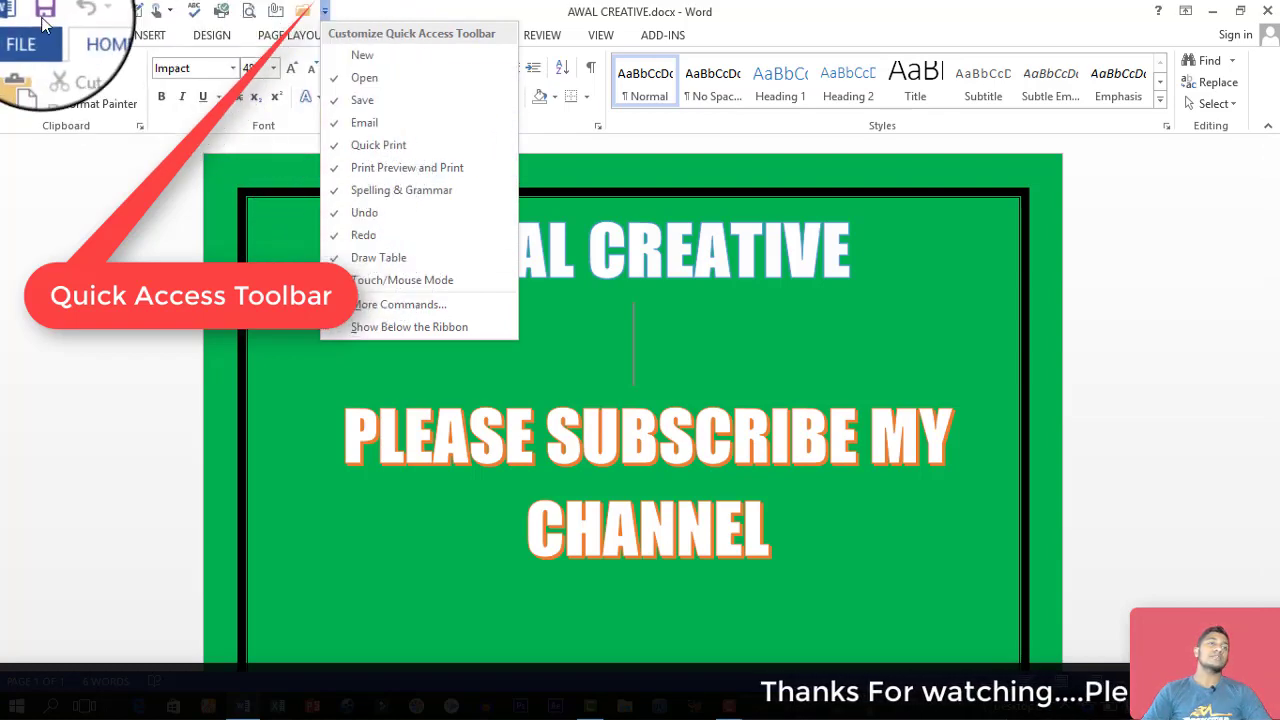
click(335, 100)
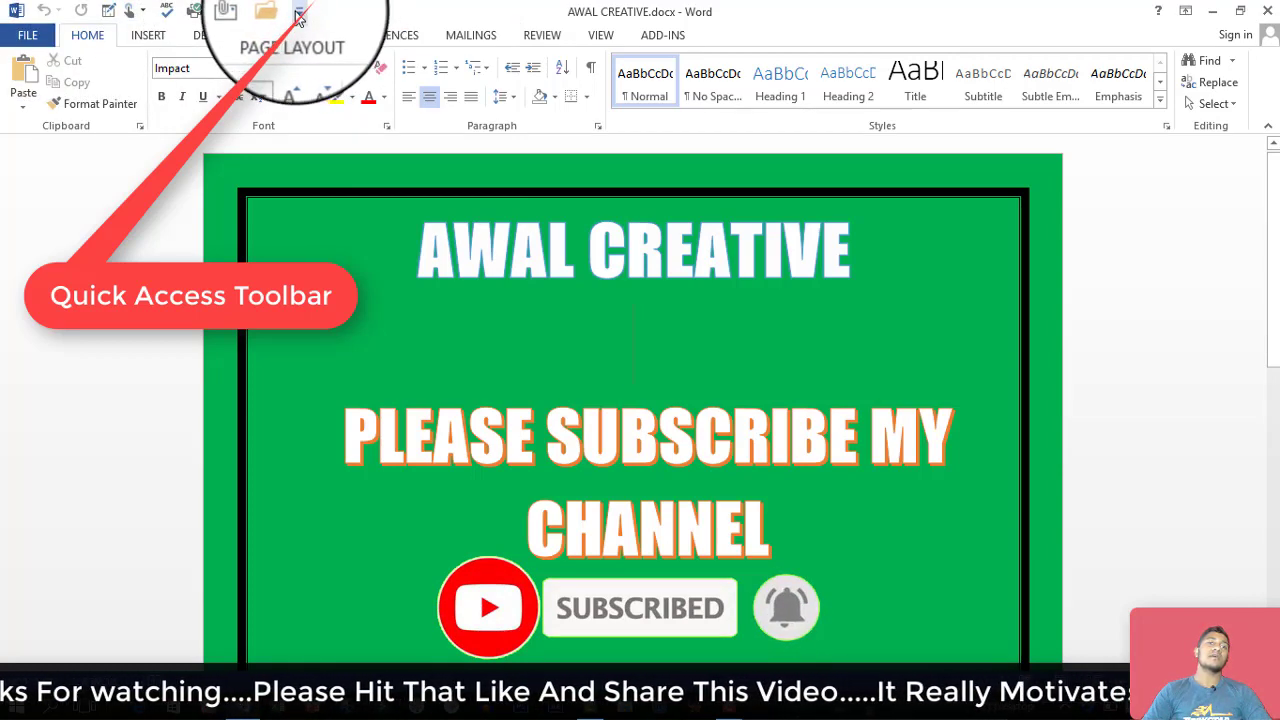
click(299, 15)
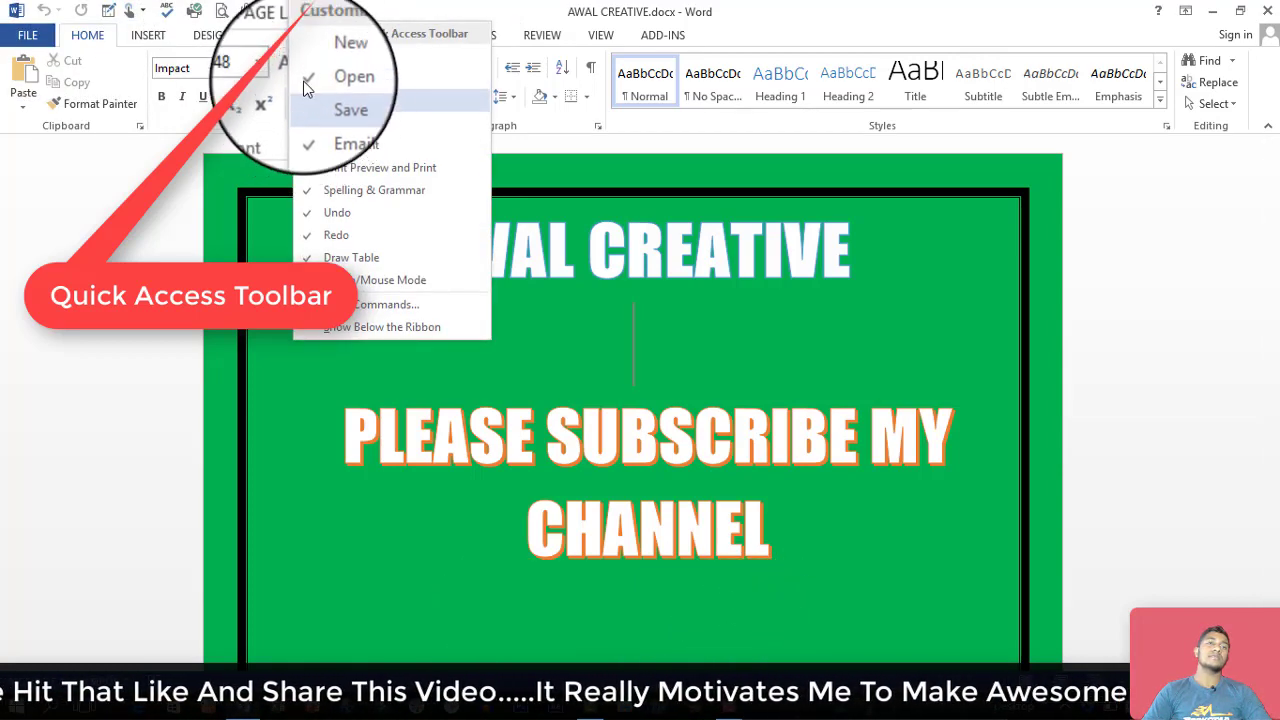
click(303, 57)
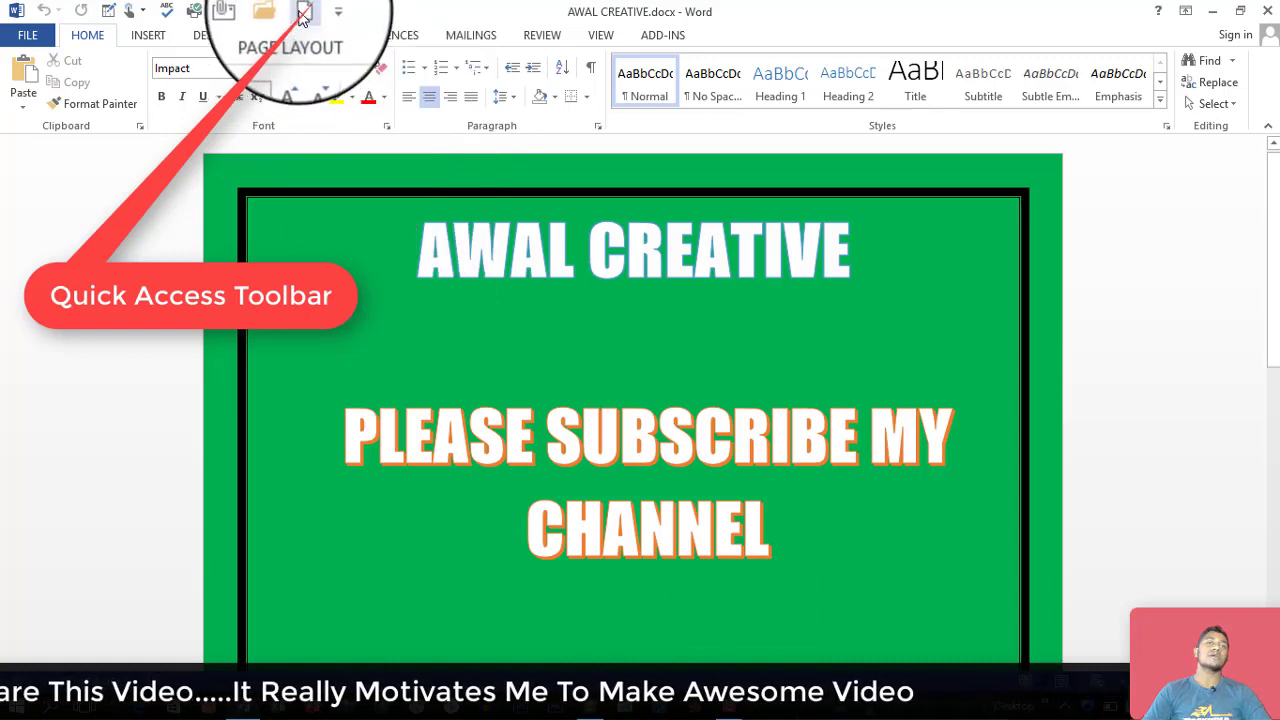
click(326, 15)
click(355, 97)
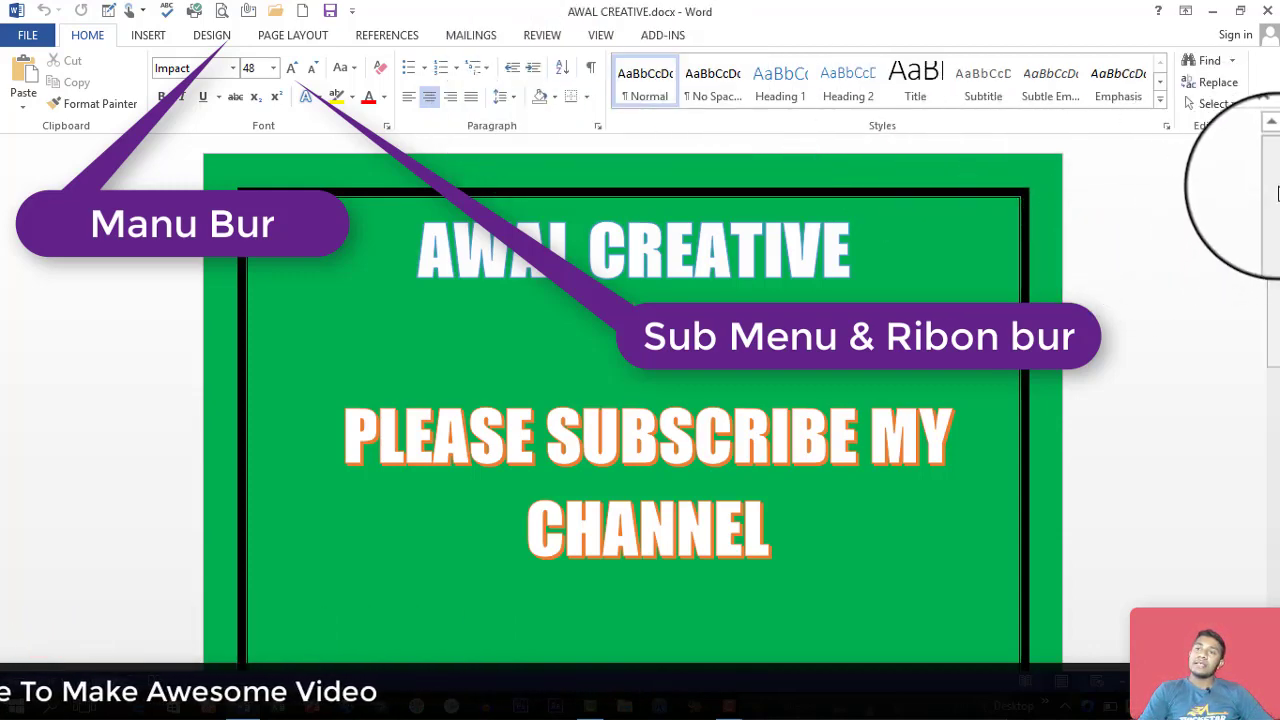
mouse_move(1276, 196)
mouse_down()
mouse_move(1270, 445)
mouse_move(1268, 172)
mouse_move(1275, 204)
mouse_up()
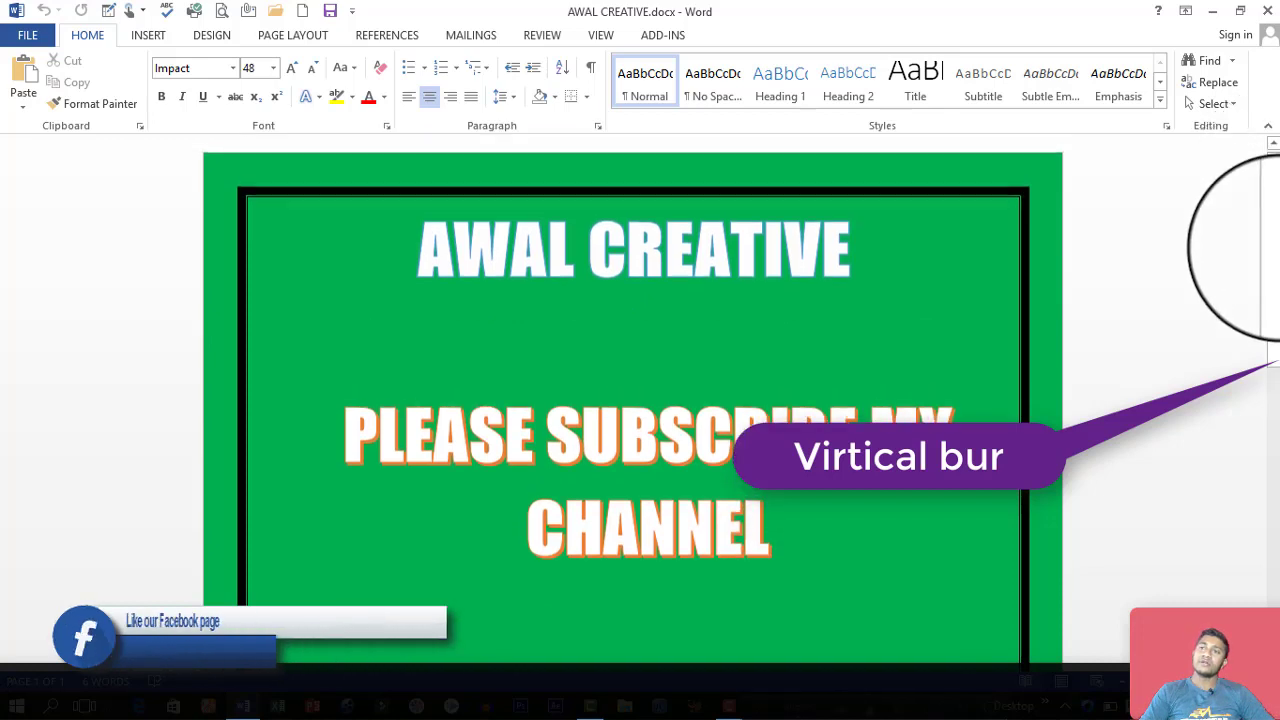
mouse_move(1275, 194)
mouse_down()
mouse_move(1274, 297)
mouse_move(1270, 184)
mouse_up()
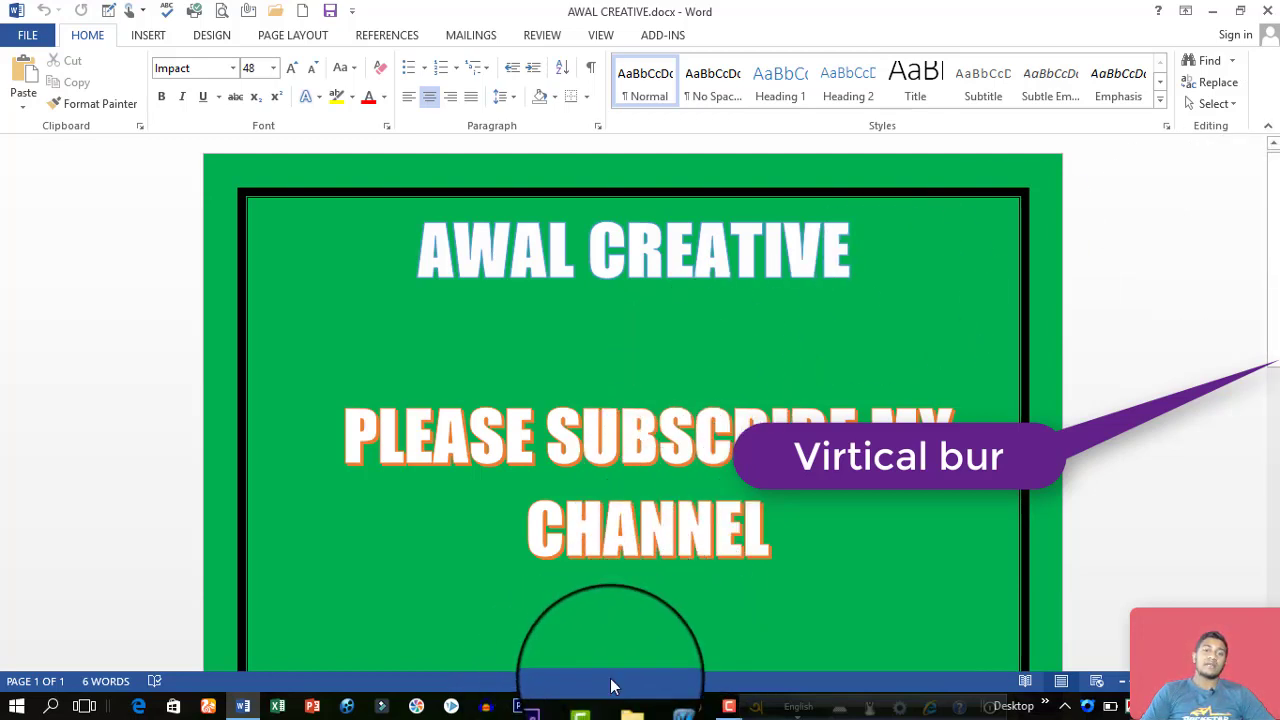
scroll(816, 519, down, 2)
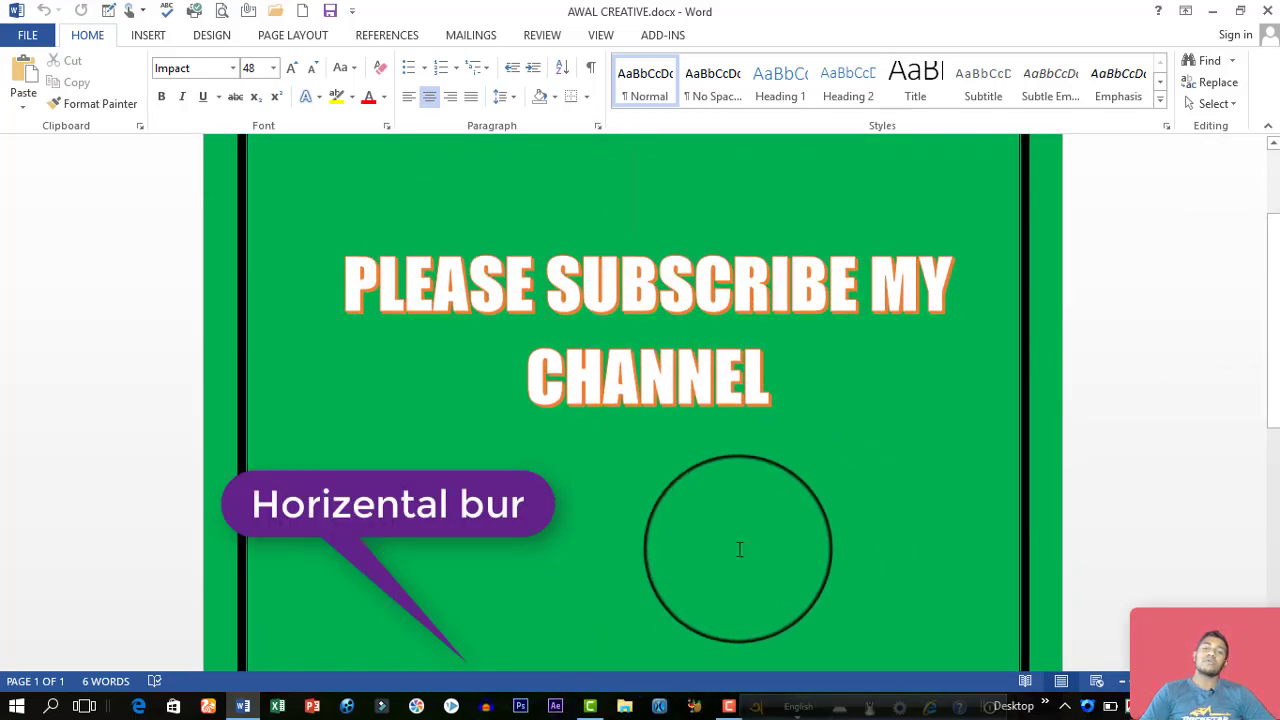
ctrl+scroll(740, 549, up, 3)
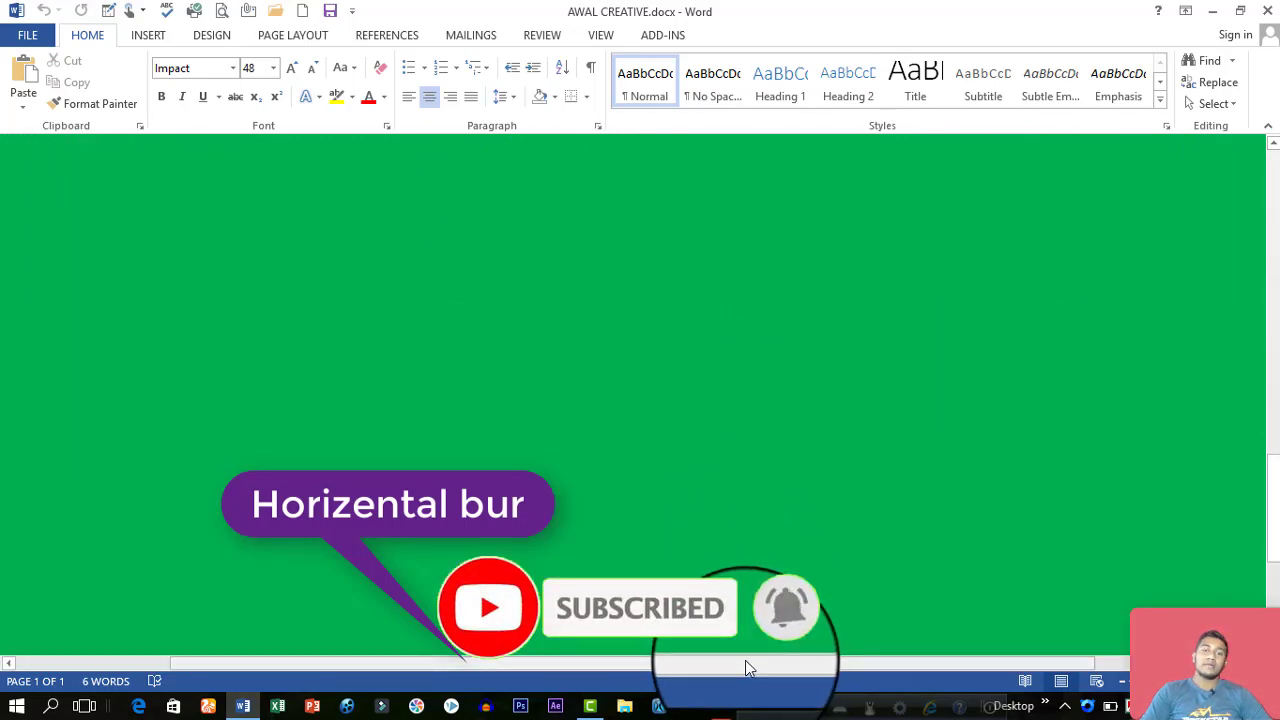
mouse_move(745, 661)
mouse_down()
mouse_move(410, 670)
mouse_move(861, 678)
mouse_move(517, 672)
mouse_up()
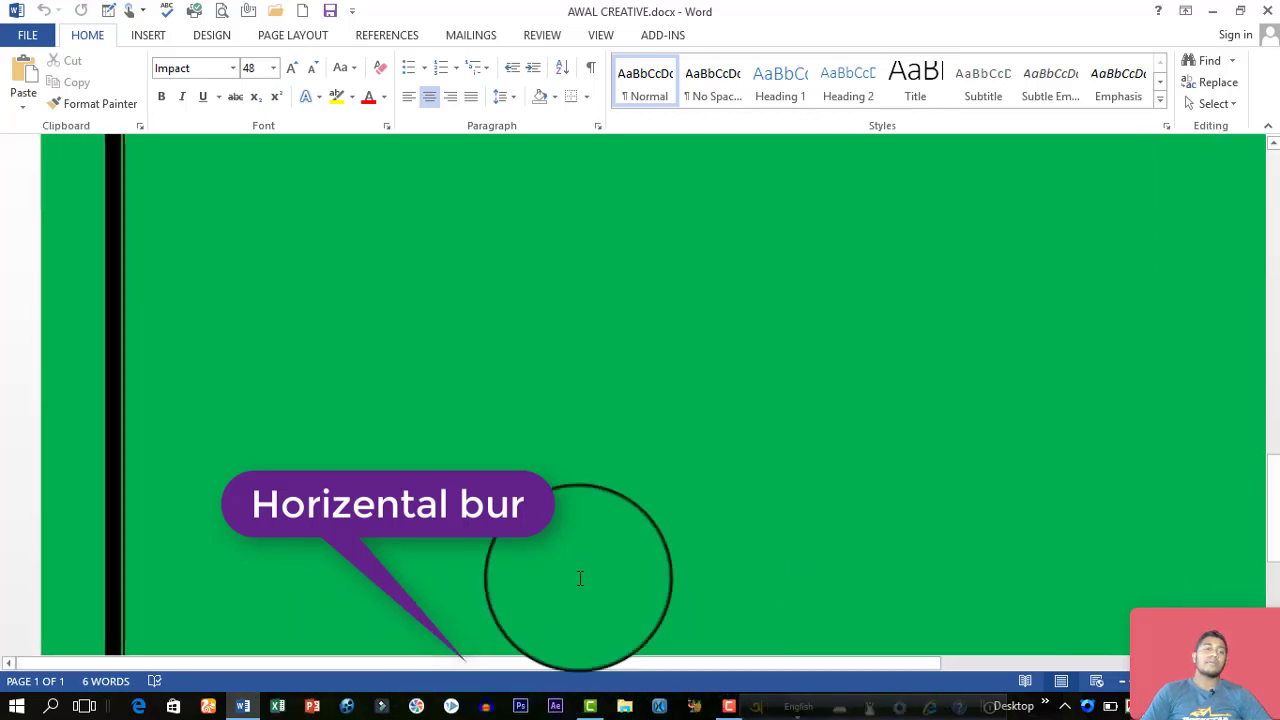
ctrl+scroll(643, 480, down, 3)
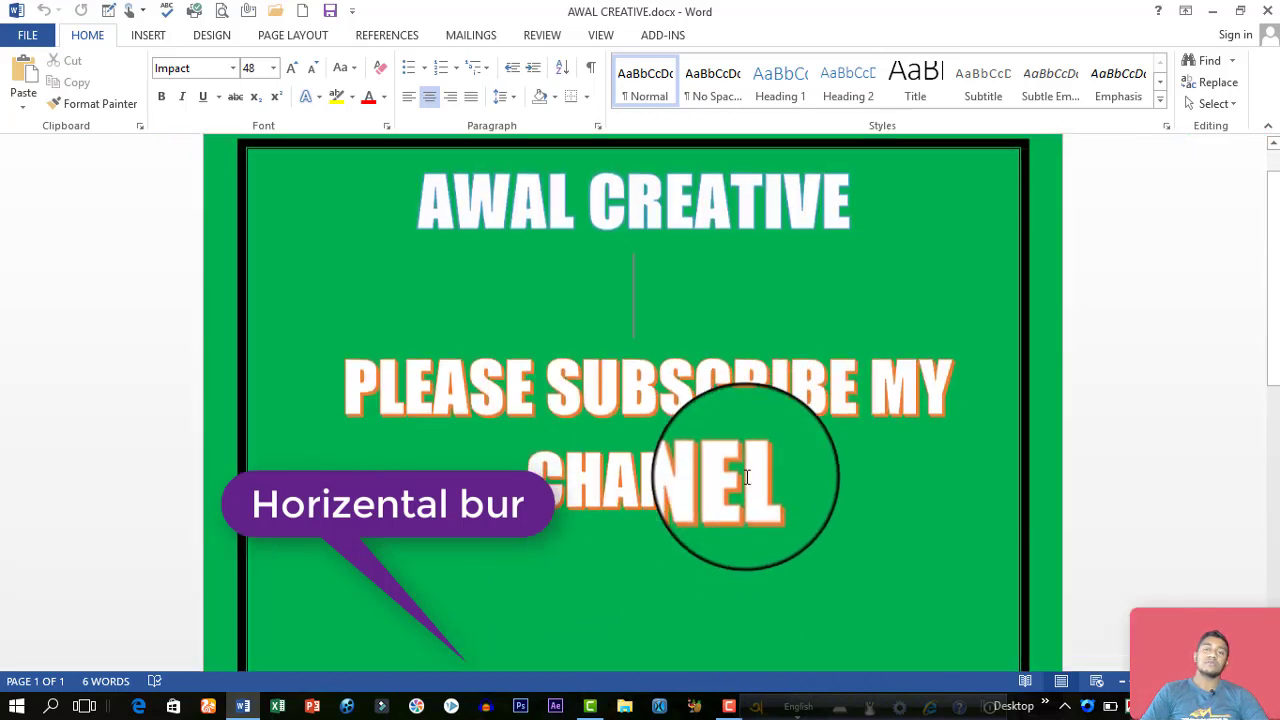
scroll(806, 523, up, 3)
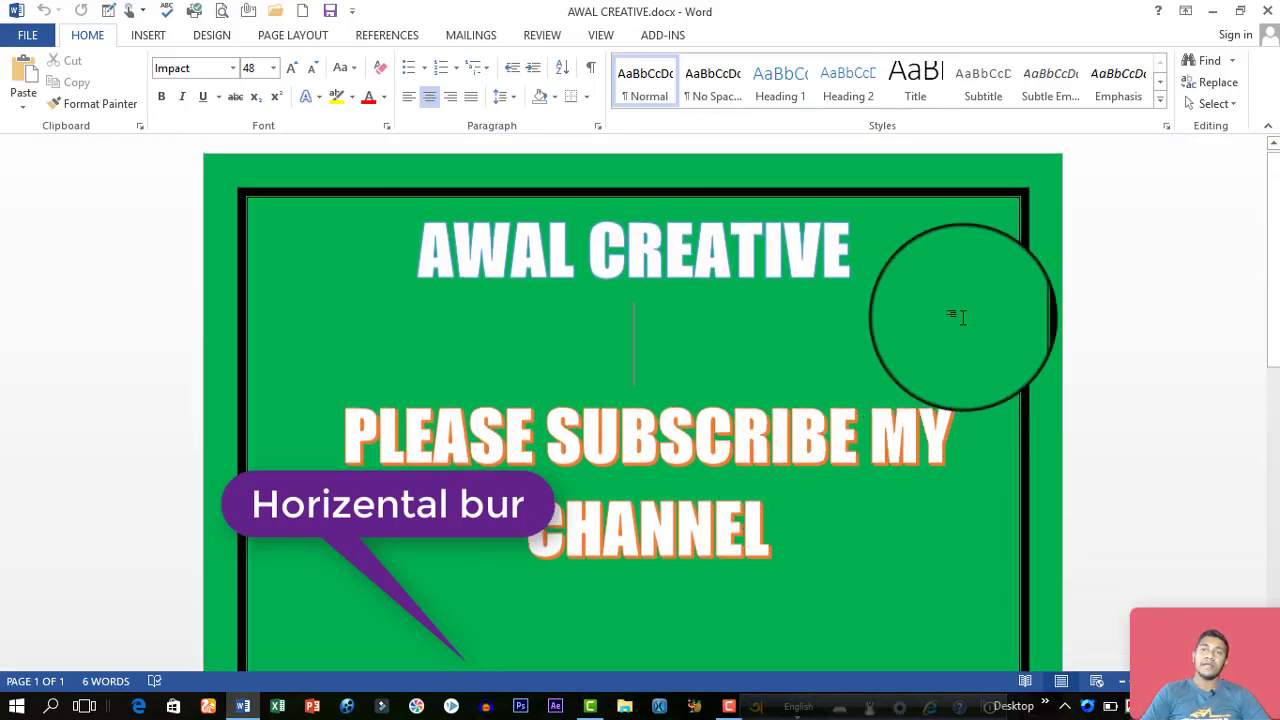
Shrink the zoom slightly with the status-bar slider, ending on the empty centred line.
click(963, 317)
click(909, 257)
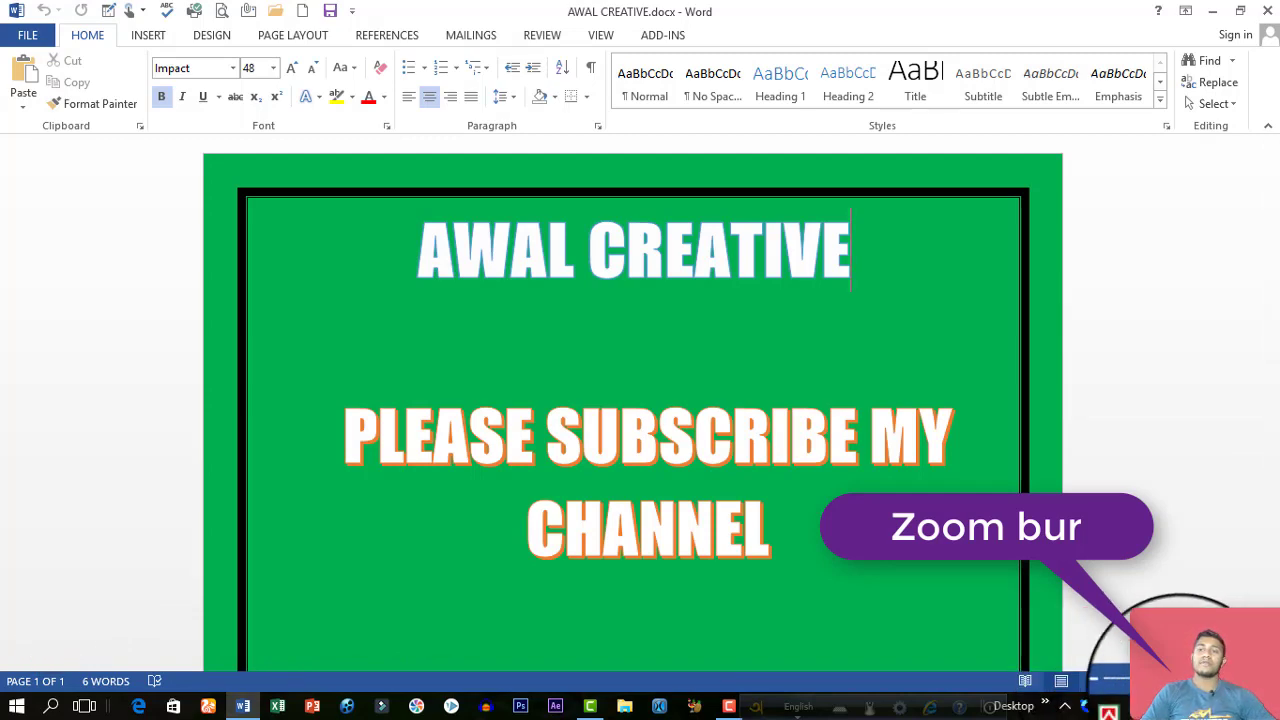
mouse_move(1155, 681)
mouse_down()
mouse_move(1185, 681)
mouse_move(1155, 681)
mouse_up()
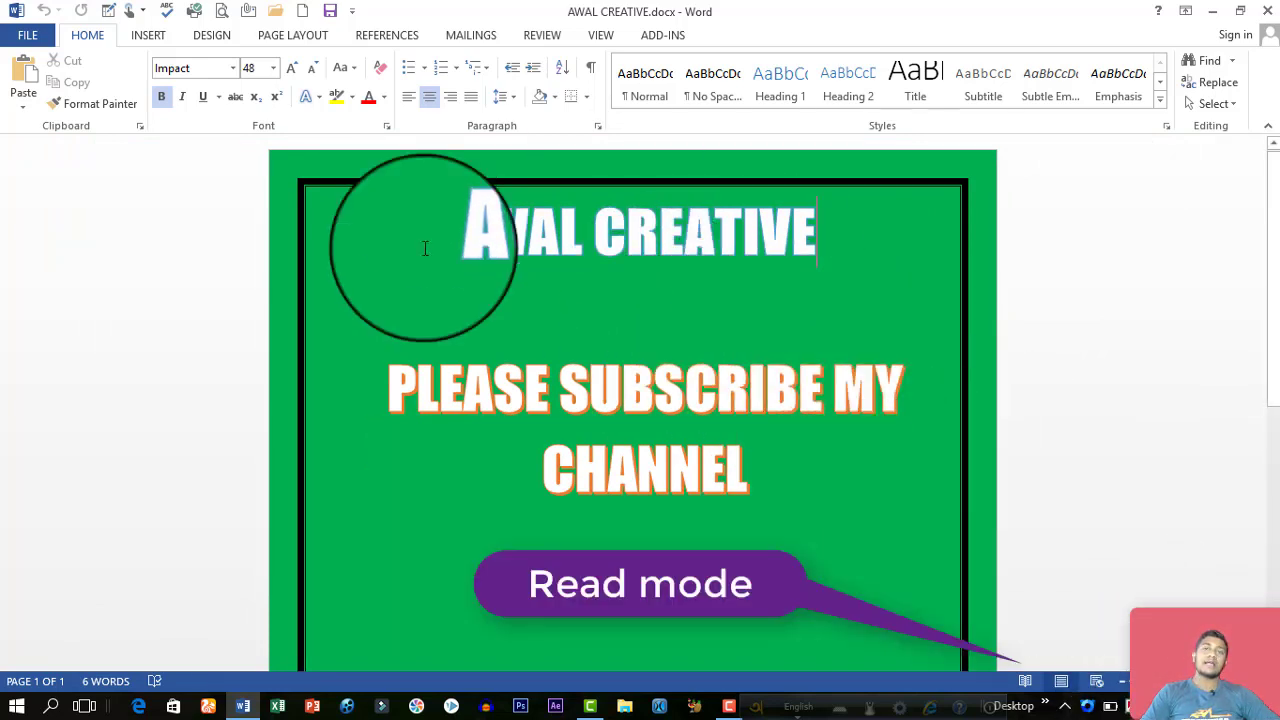
click(830, 300)
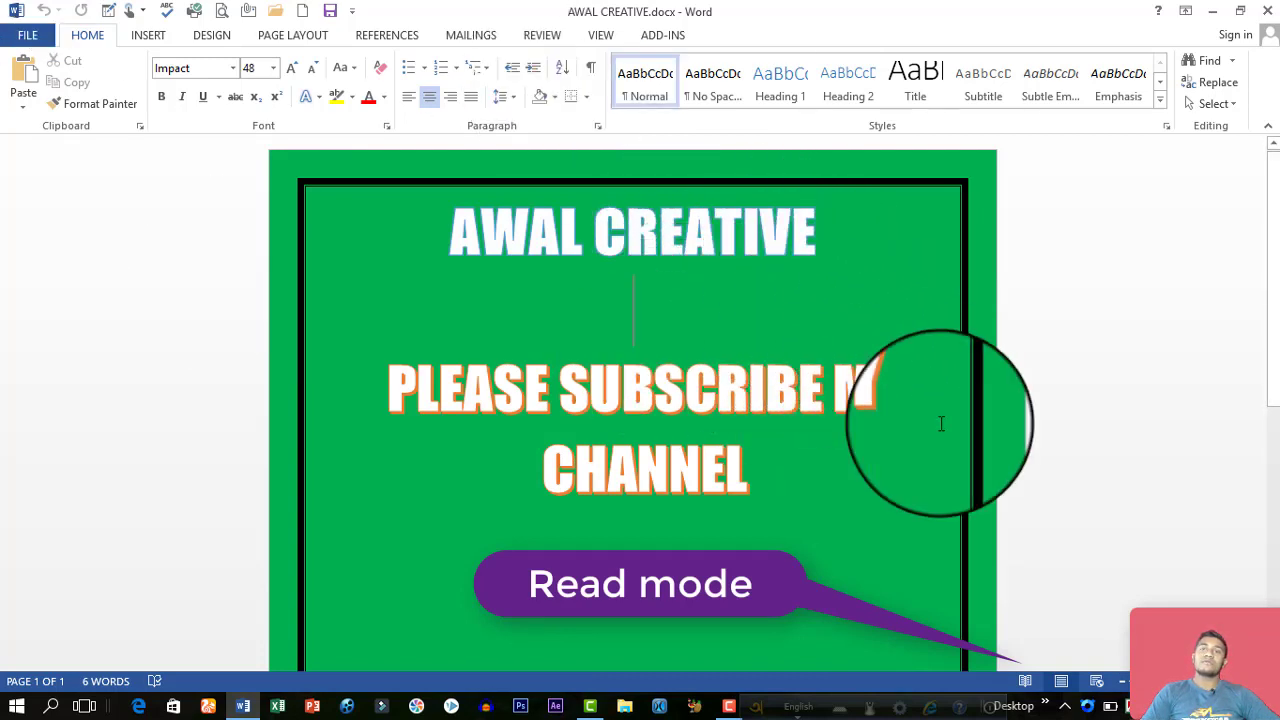
click(1027, 682)
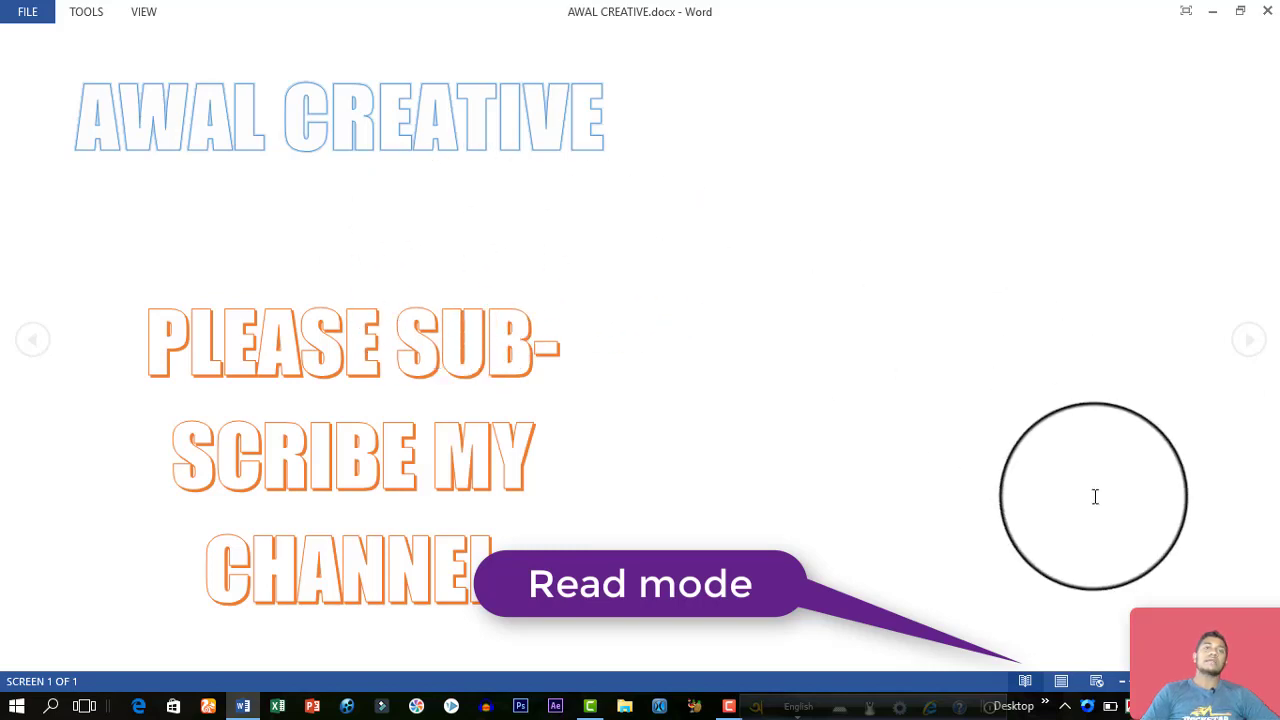
click(1061, 681)
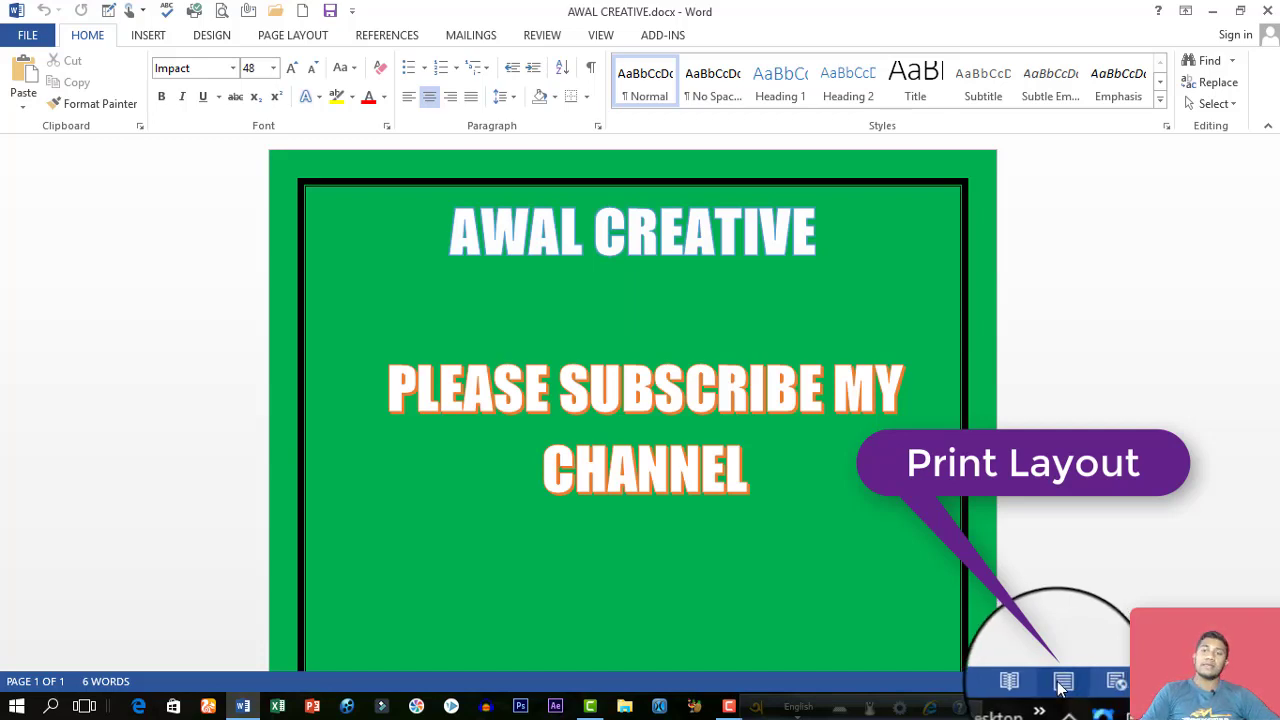
scroll(527, 368, down, 3)
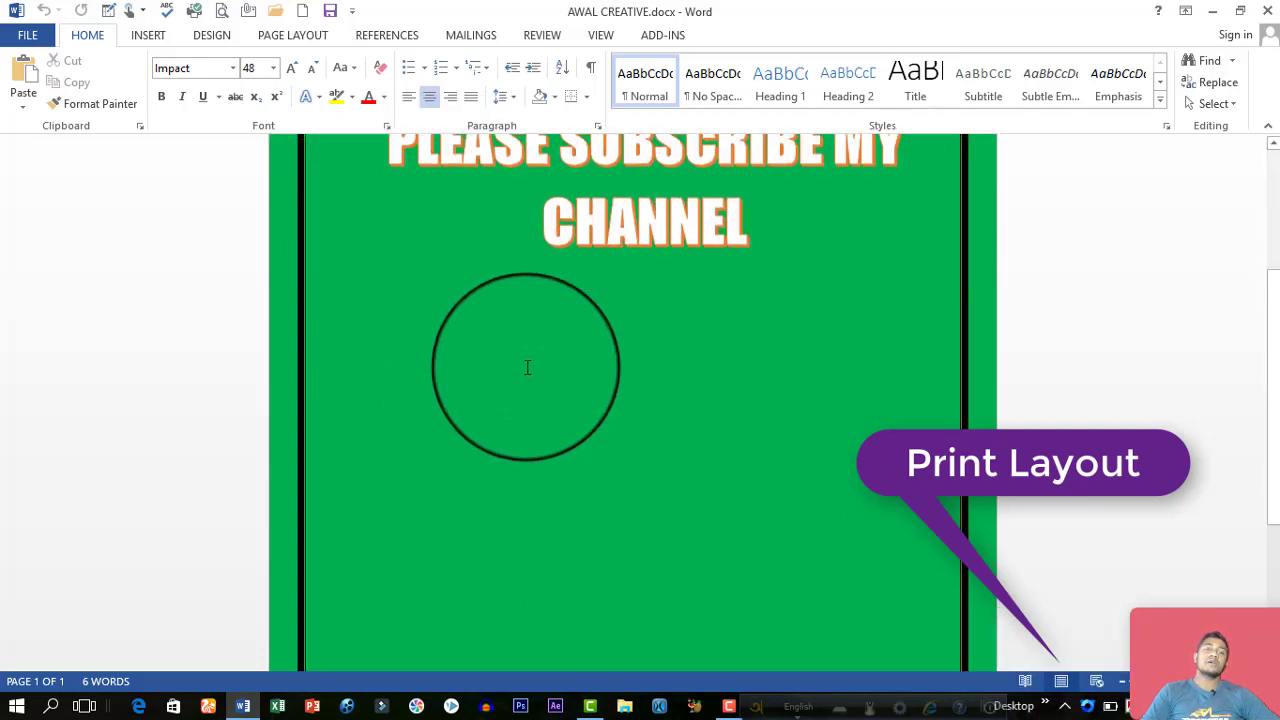
scroll(527, 368, down, 3)
scroll(540, 320, up, 6)
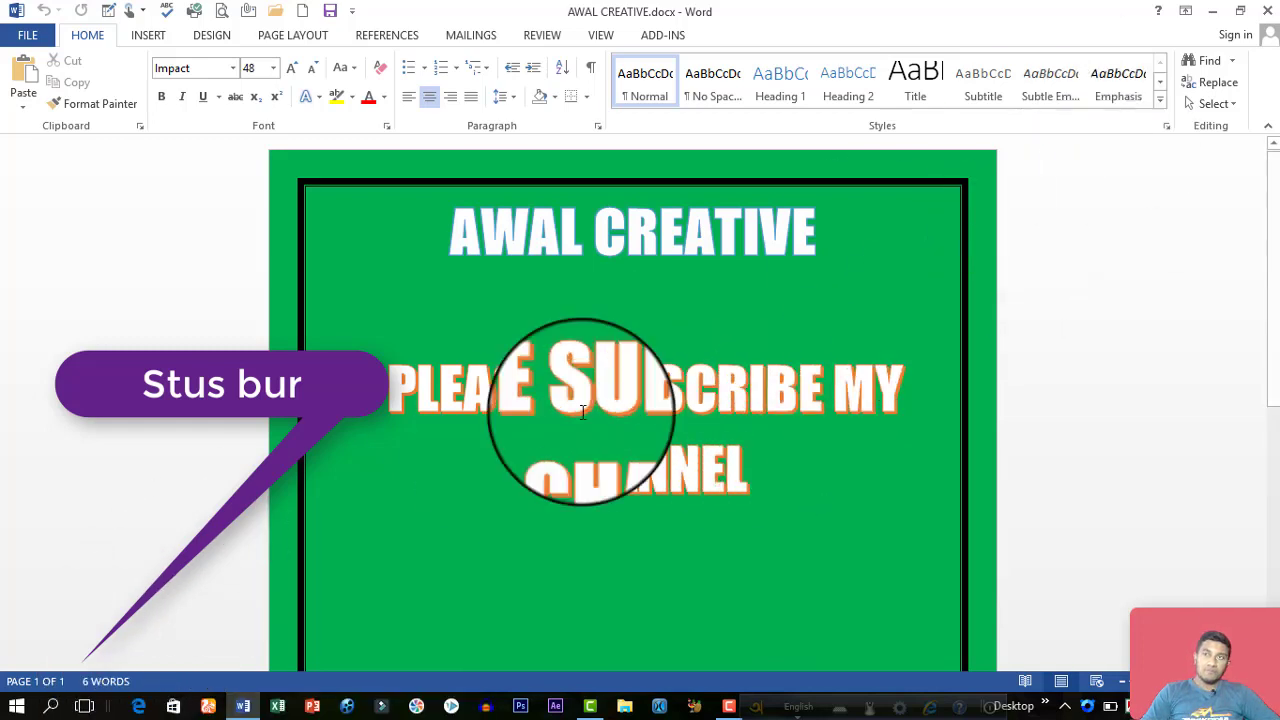
click(1187, 13)
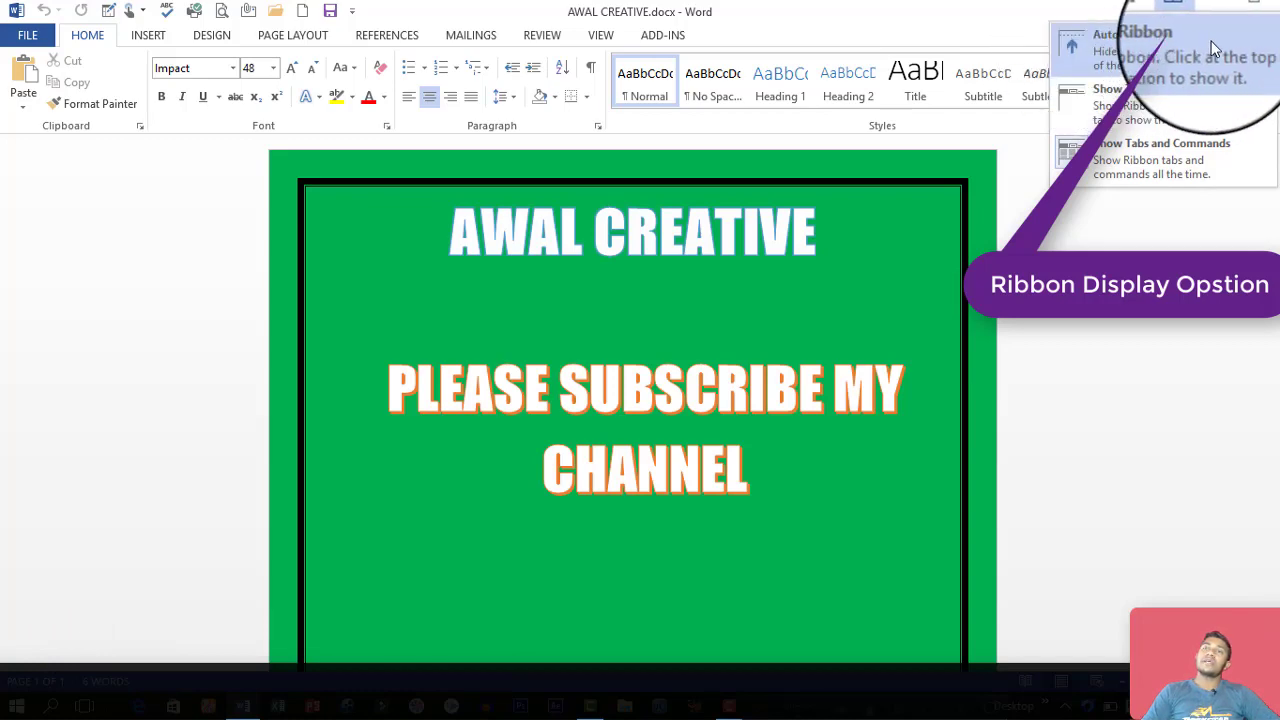
click(1150, 55)
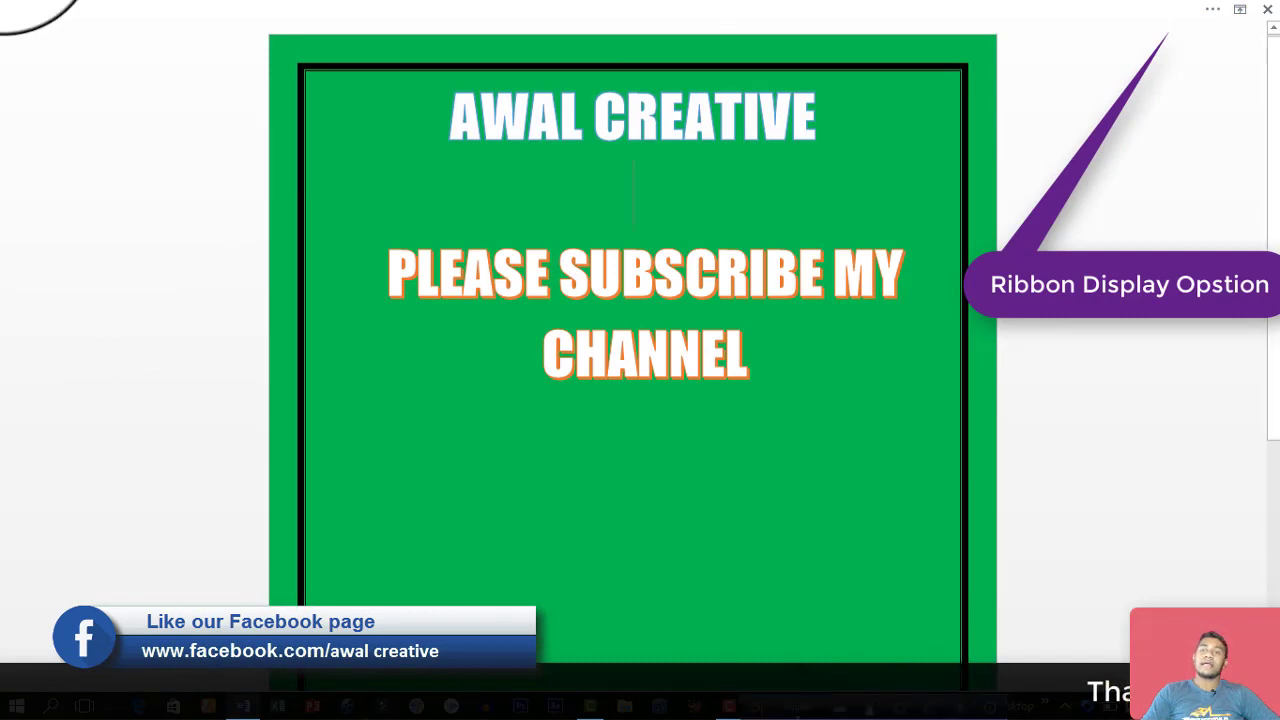
click(1240, 10)
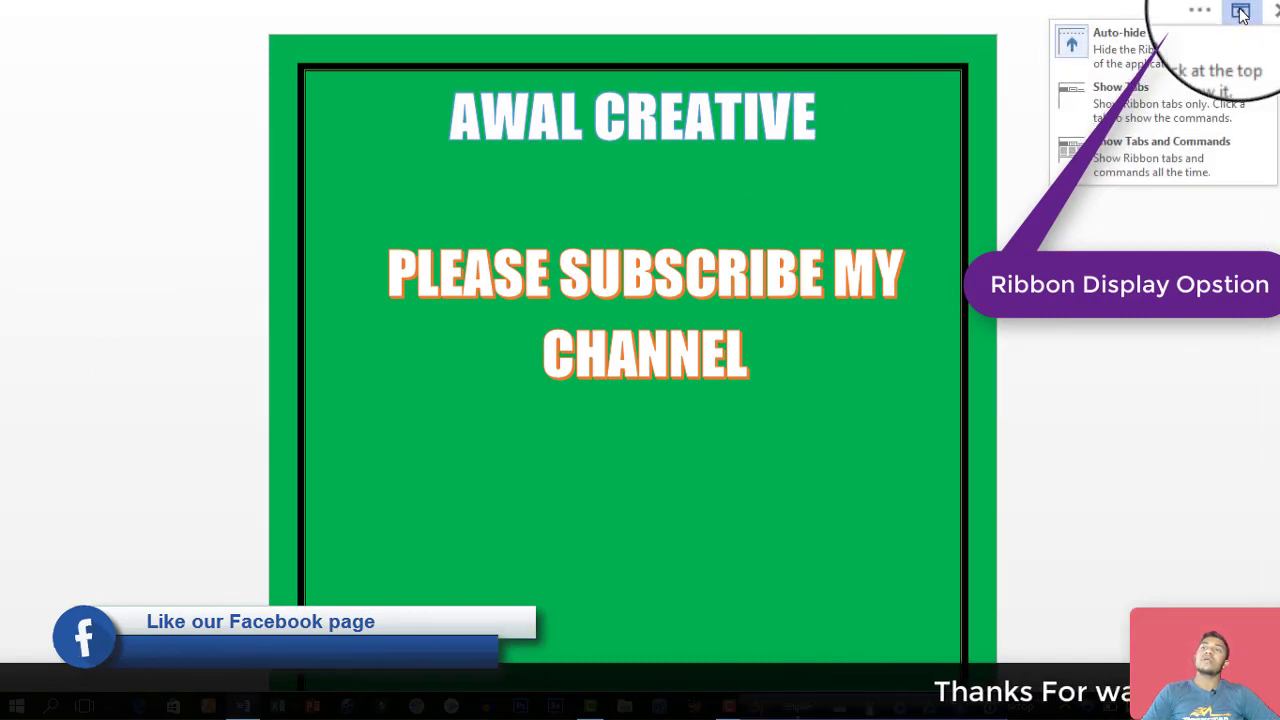
click(1124, 99)
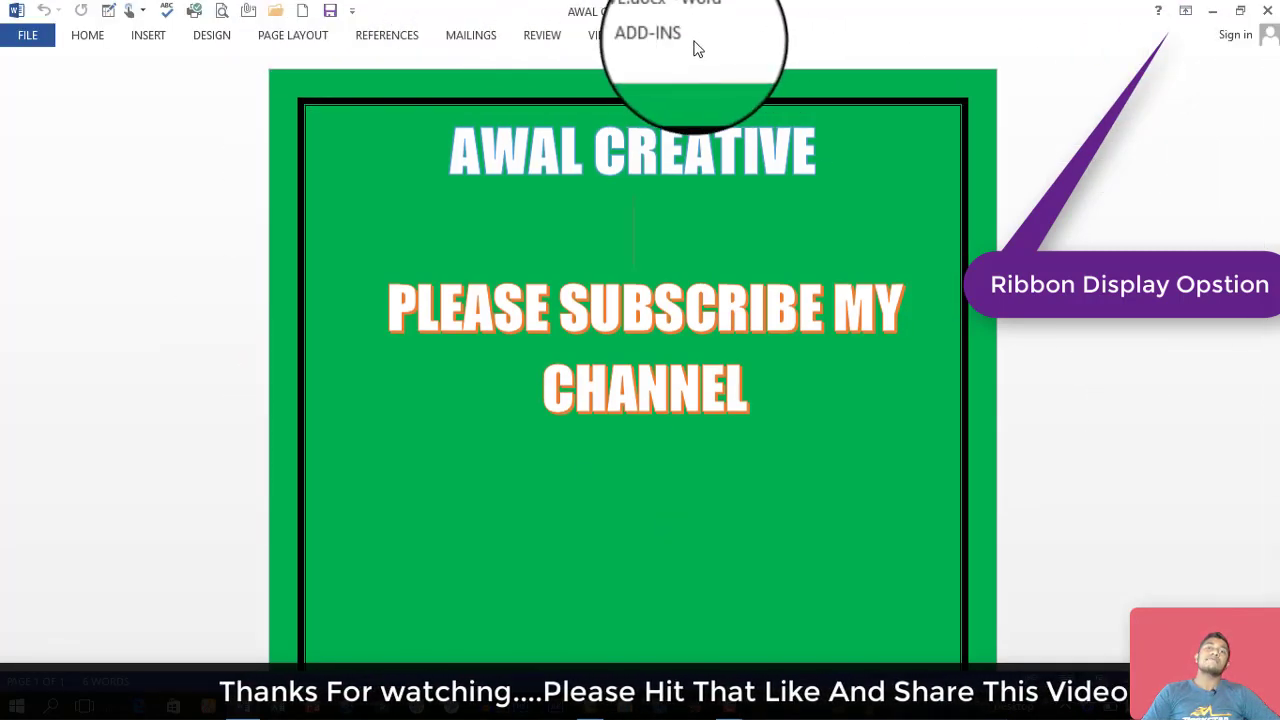
click(1185, 10)
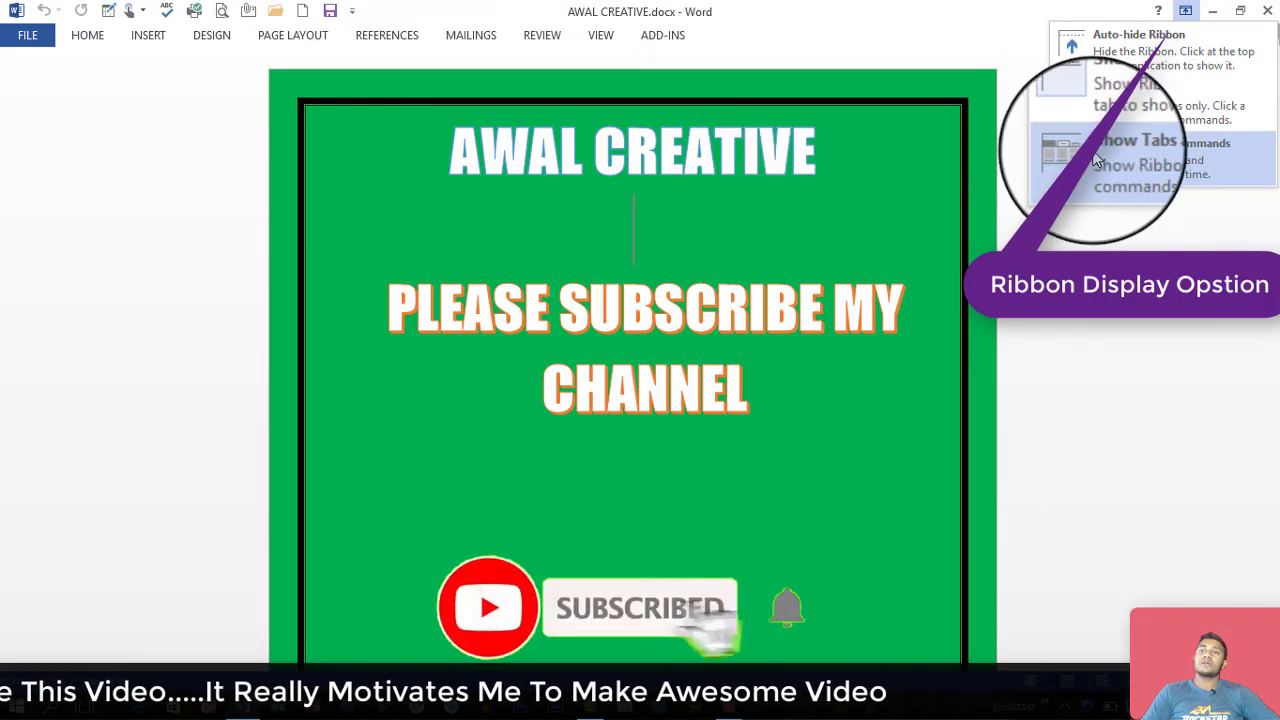
click(1230, 152)
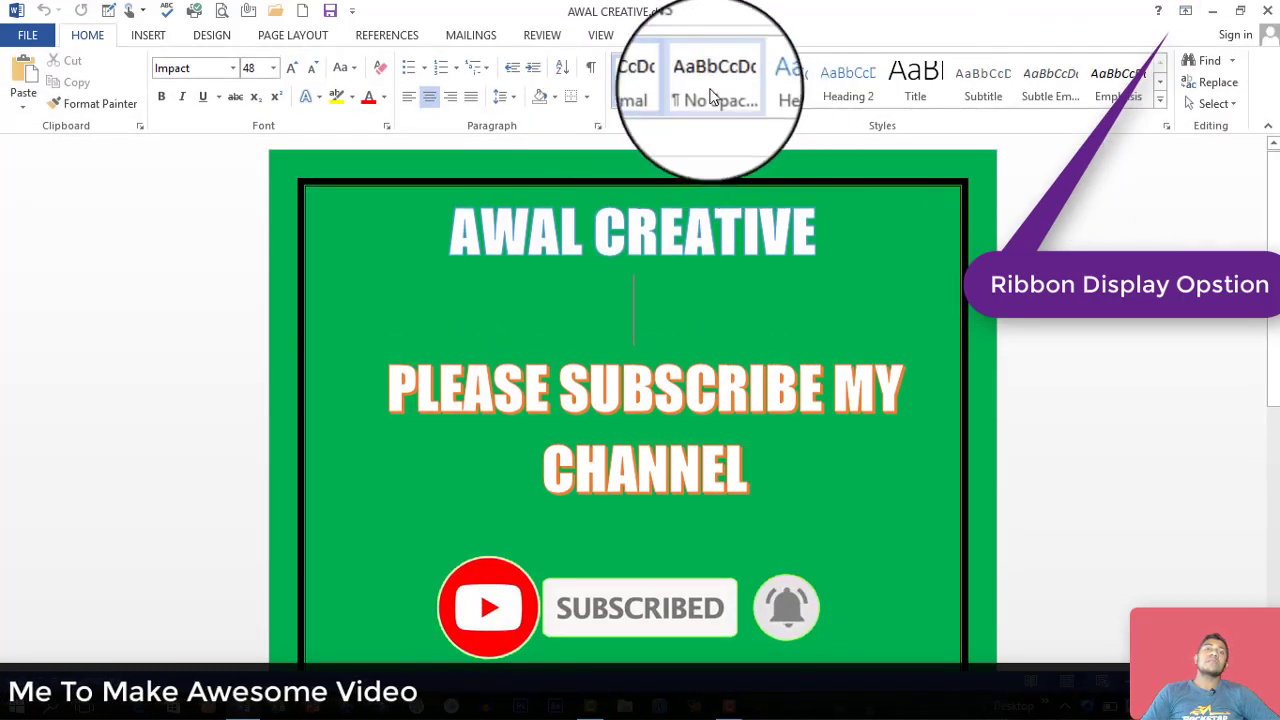
click(158, 37)
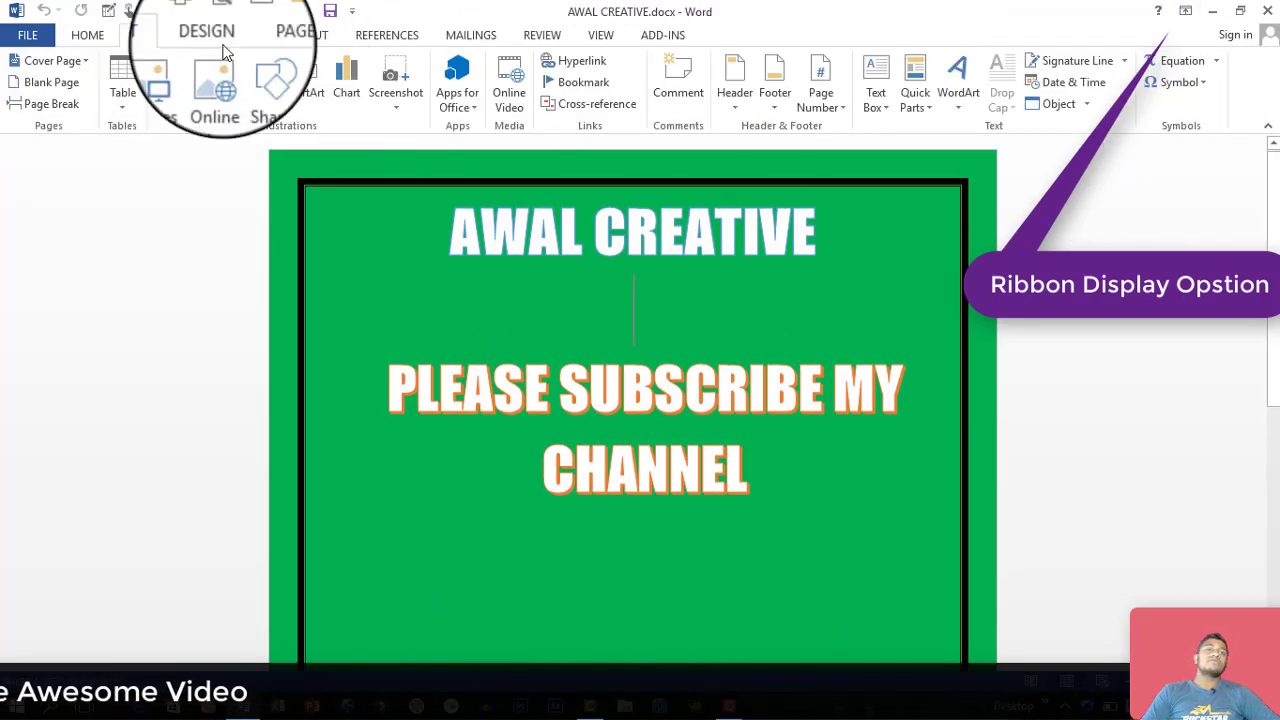
click(85, 38)
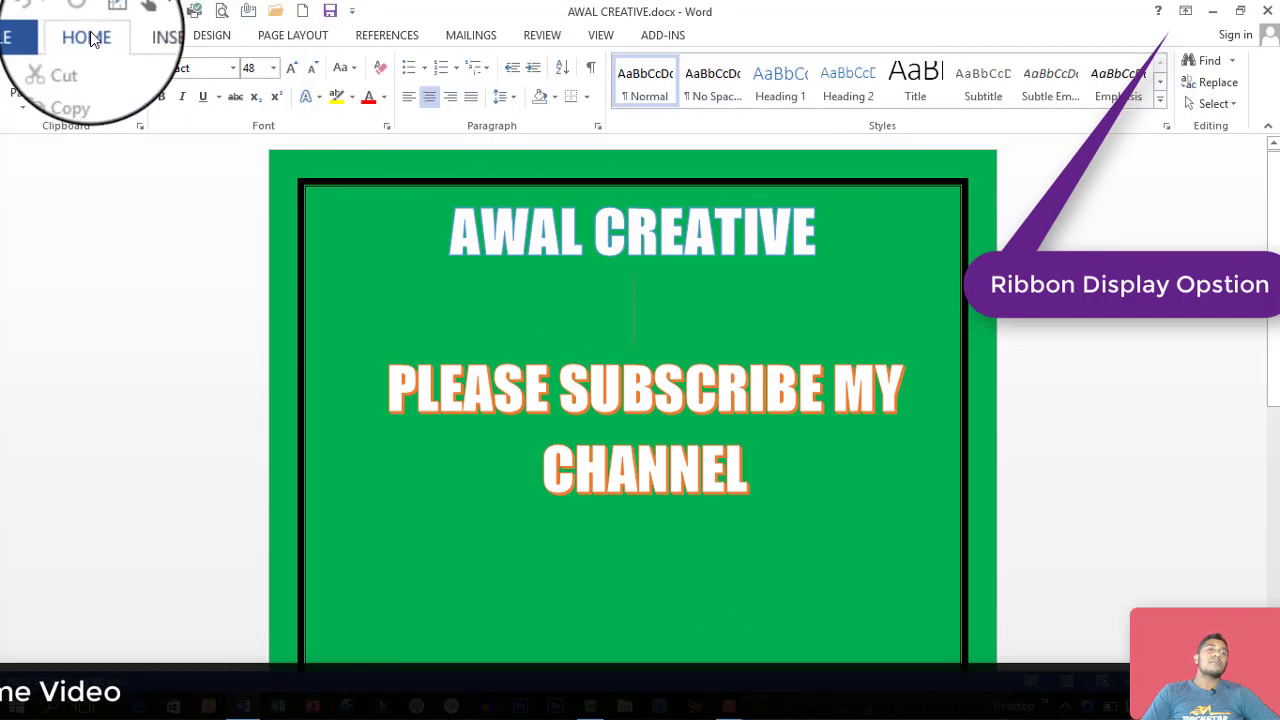
click(1187, 12)
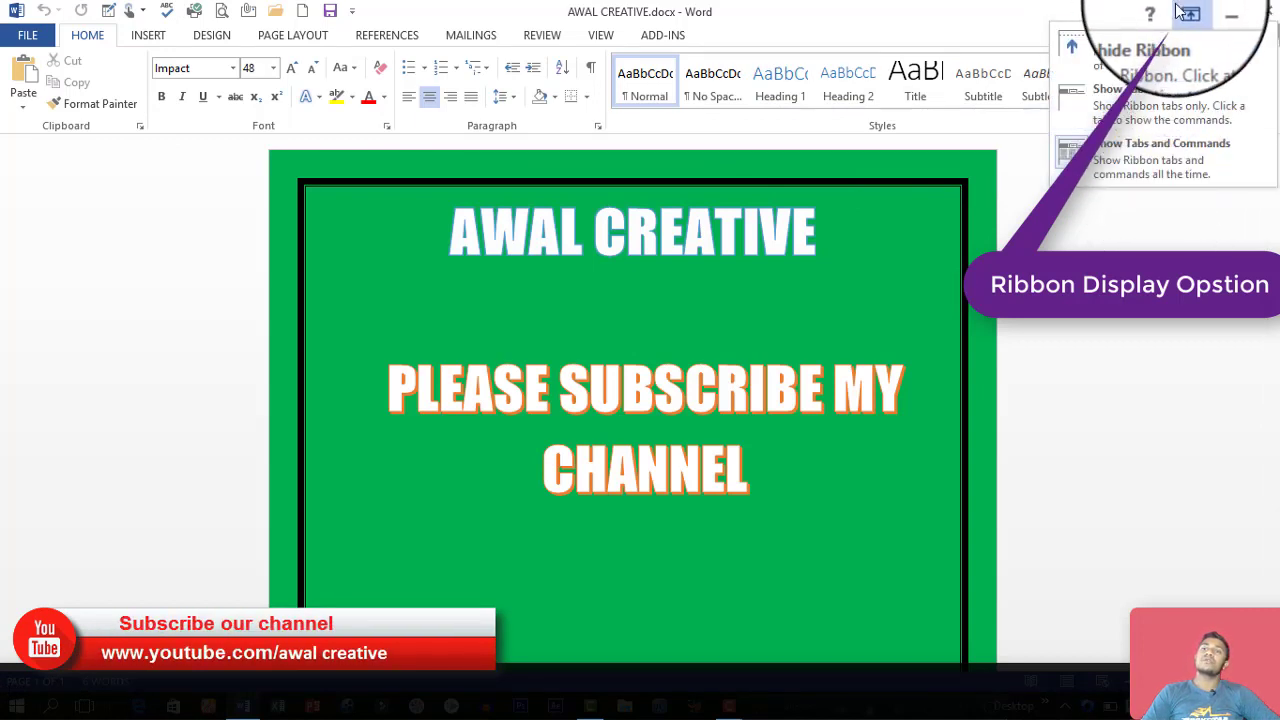
click(1186, 14)
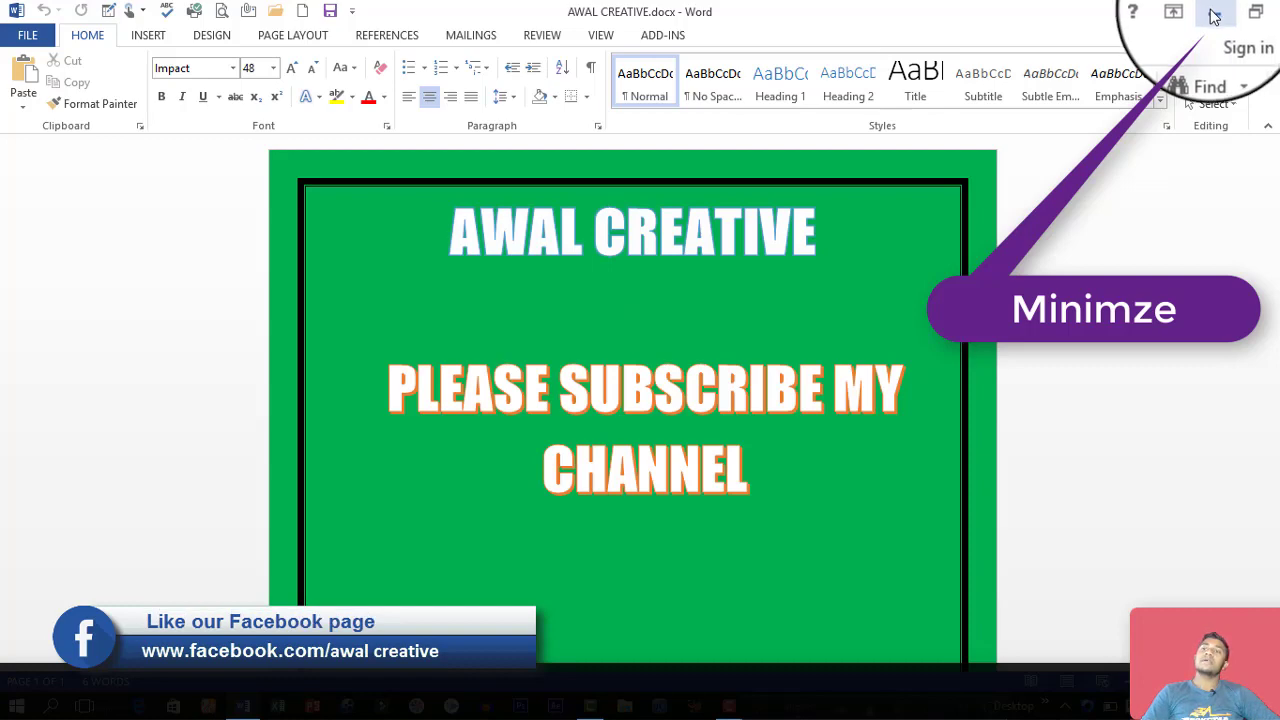
click(1213, 17)
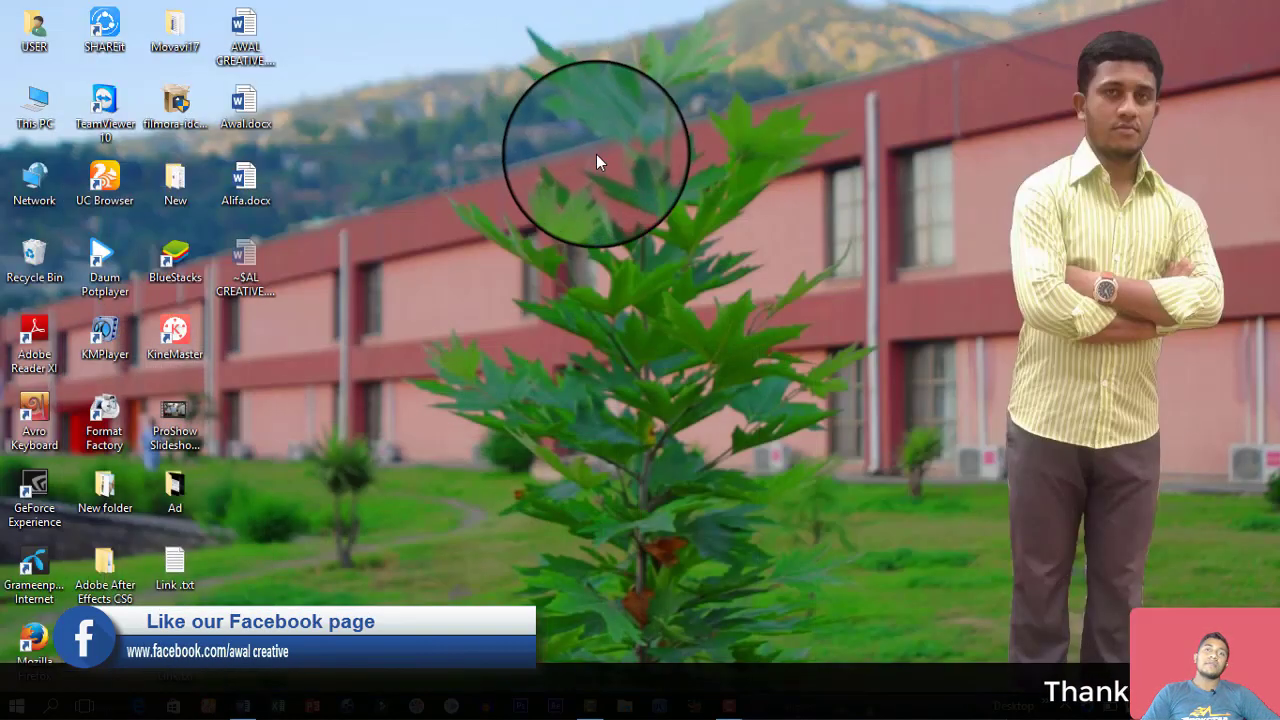
right_click(597, 156)
click(656, 202)
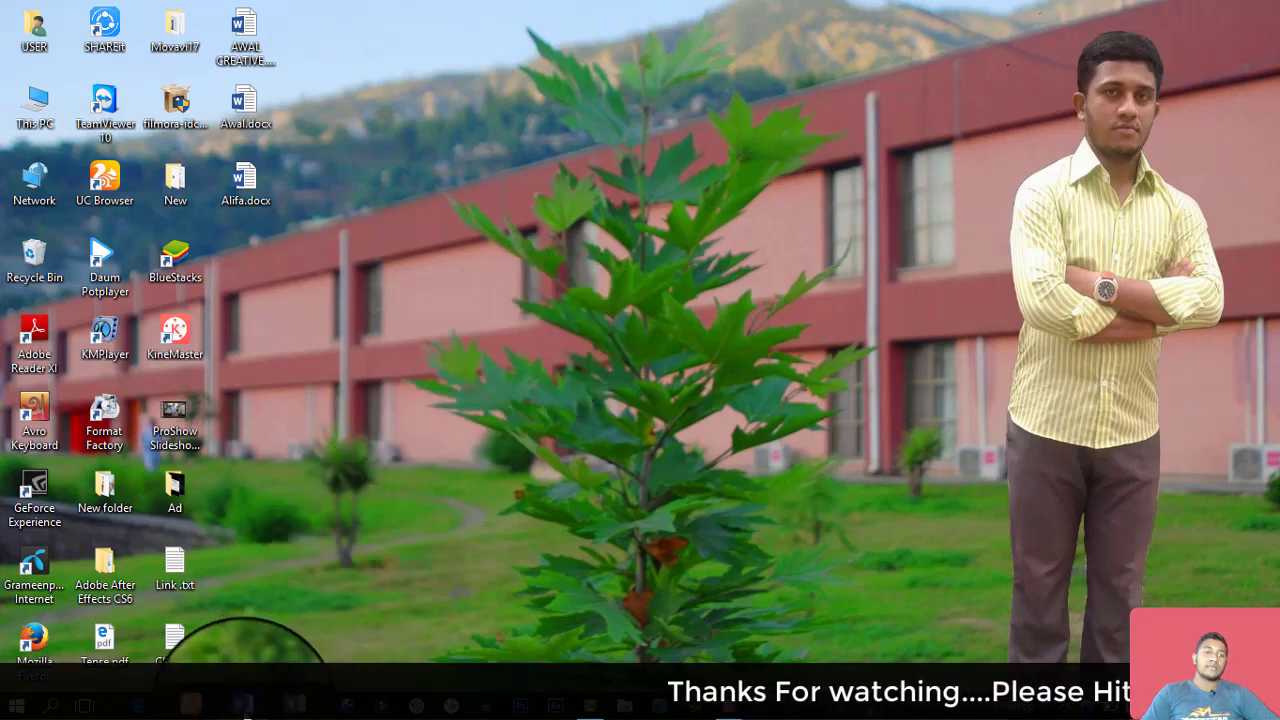
mouse_move(244, 706)
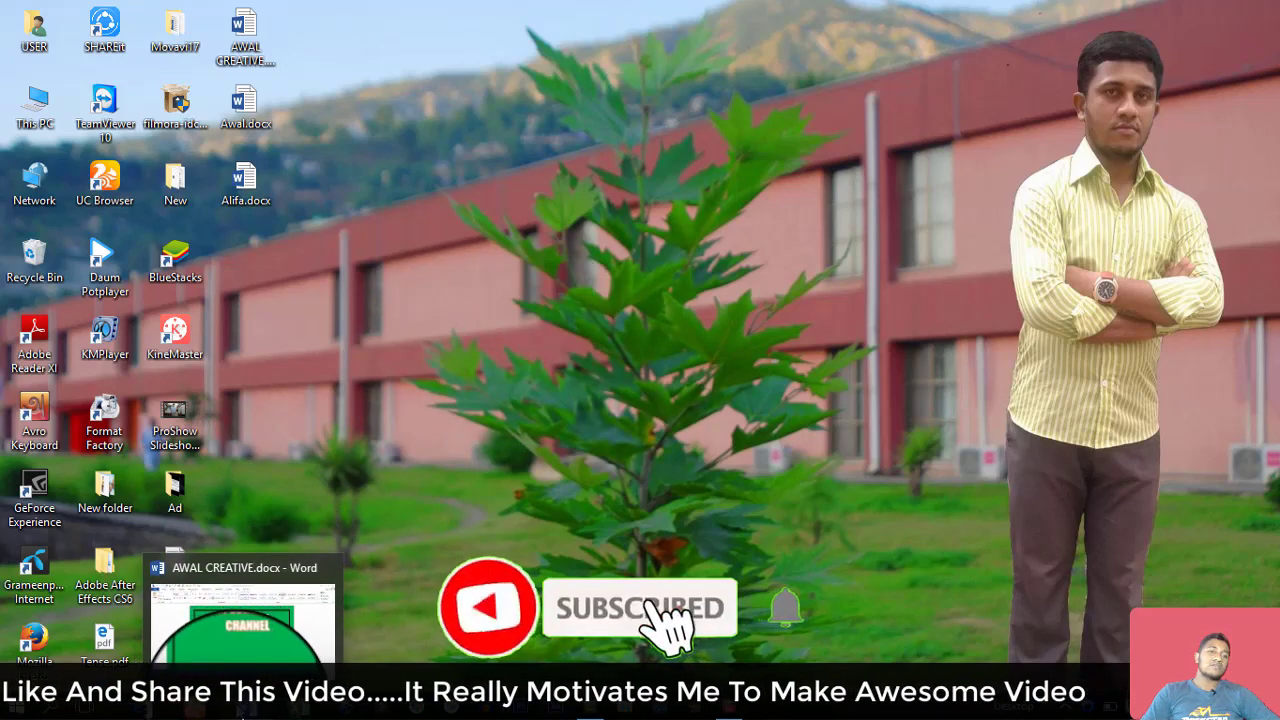
click(237, 705)
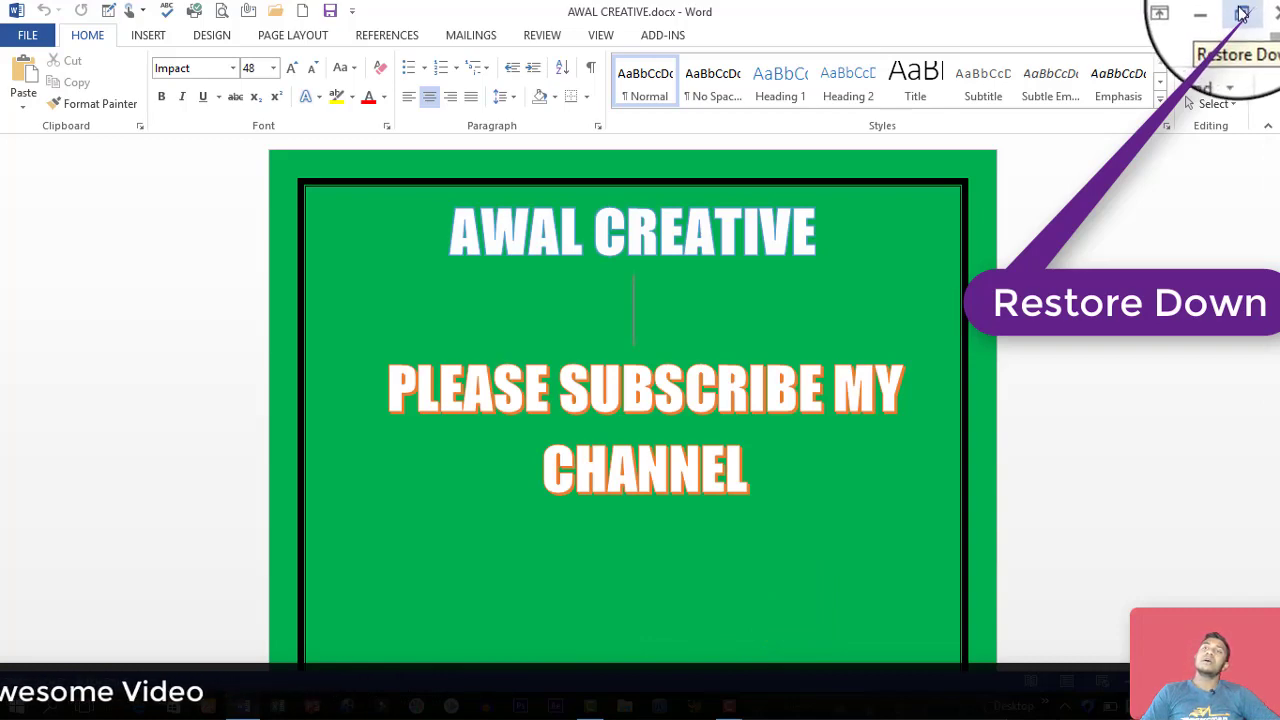
click(1241, 17)
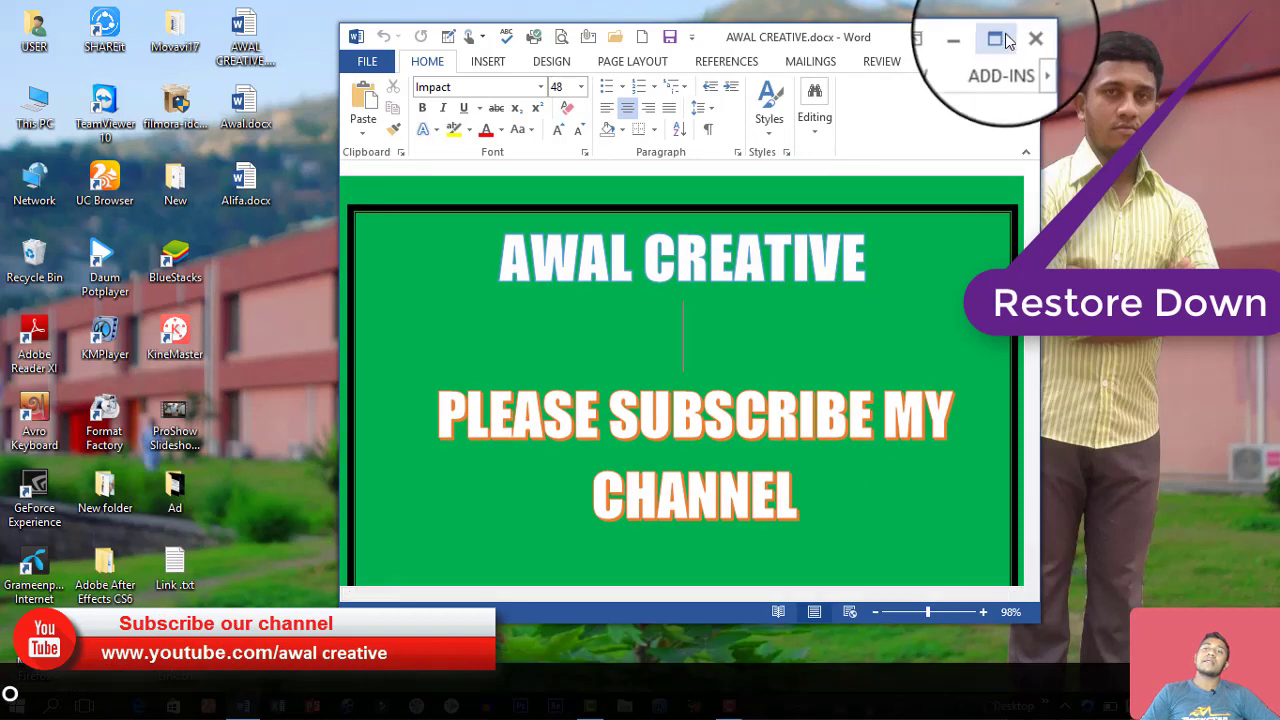
click(997, 38)
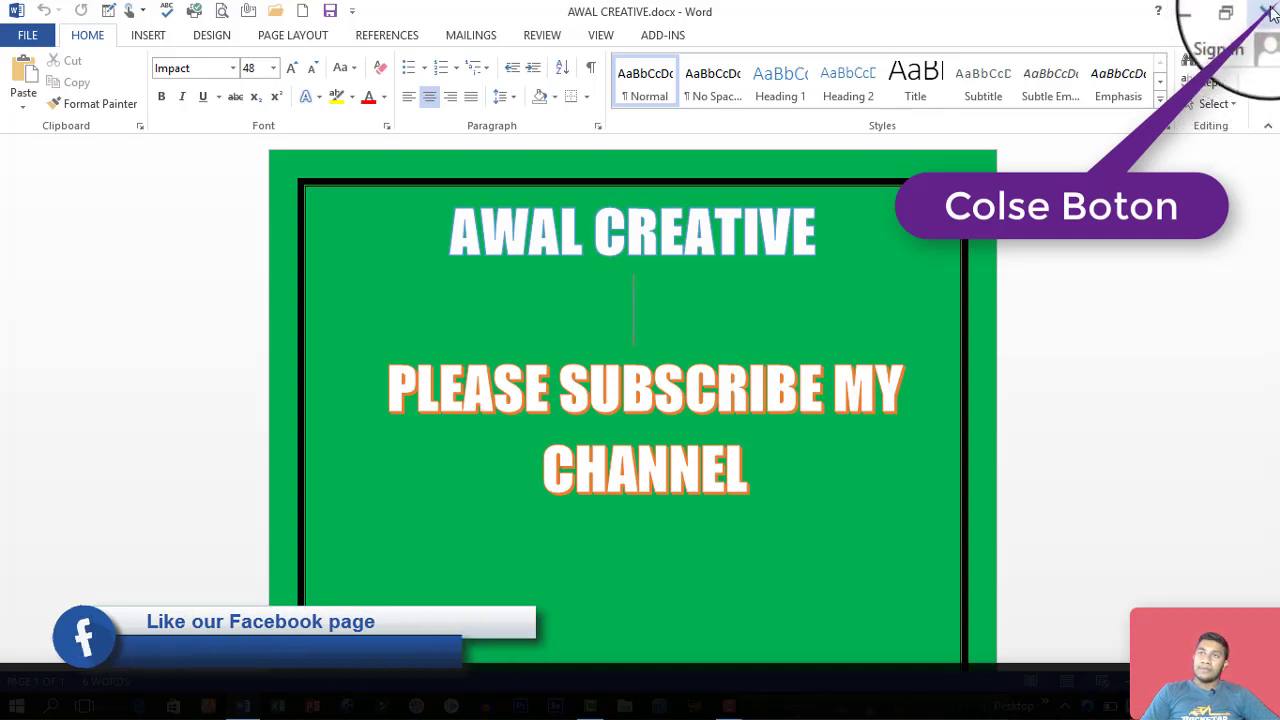
Close Word, refresh the desktop, and reopen AWAL CREATIVE.docx from the desktop.
click(1268, 10)
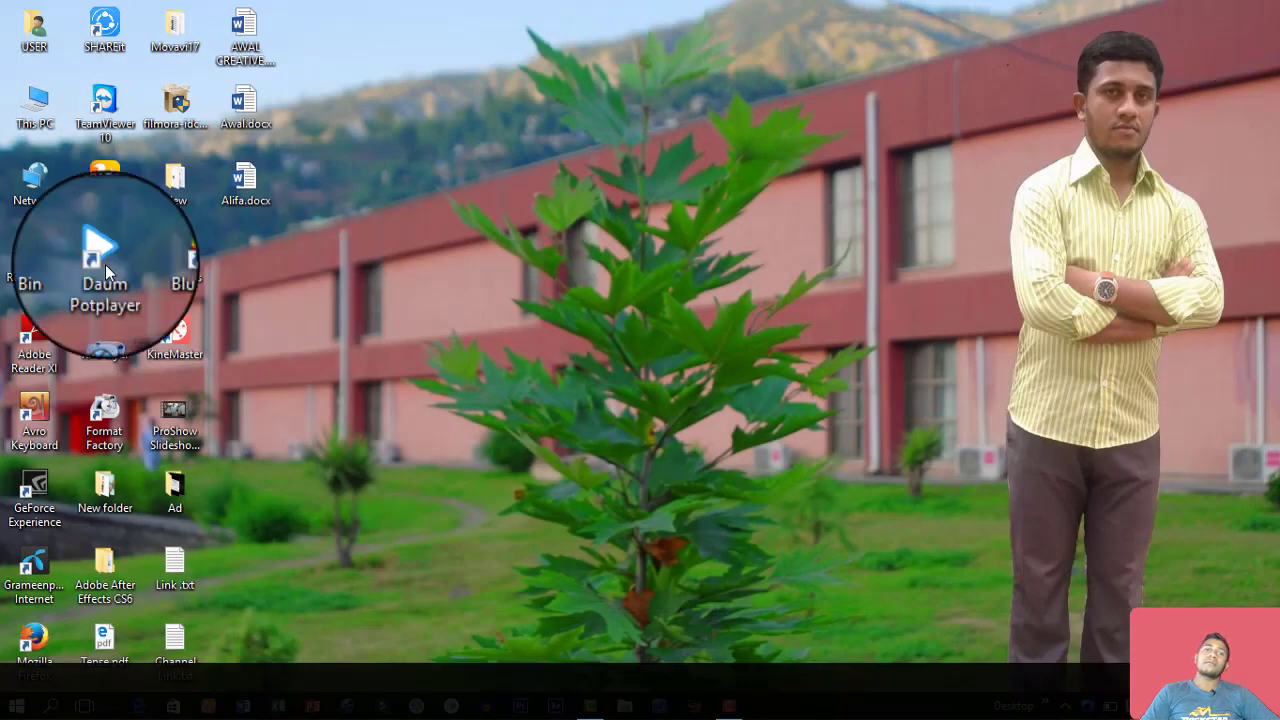
right_click(528, 100)
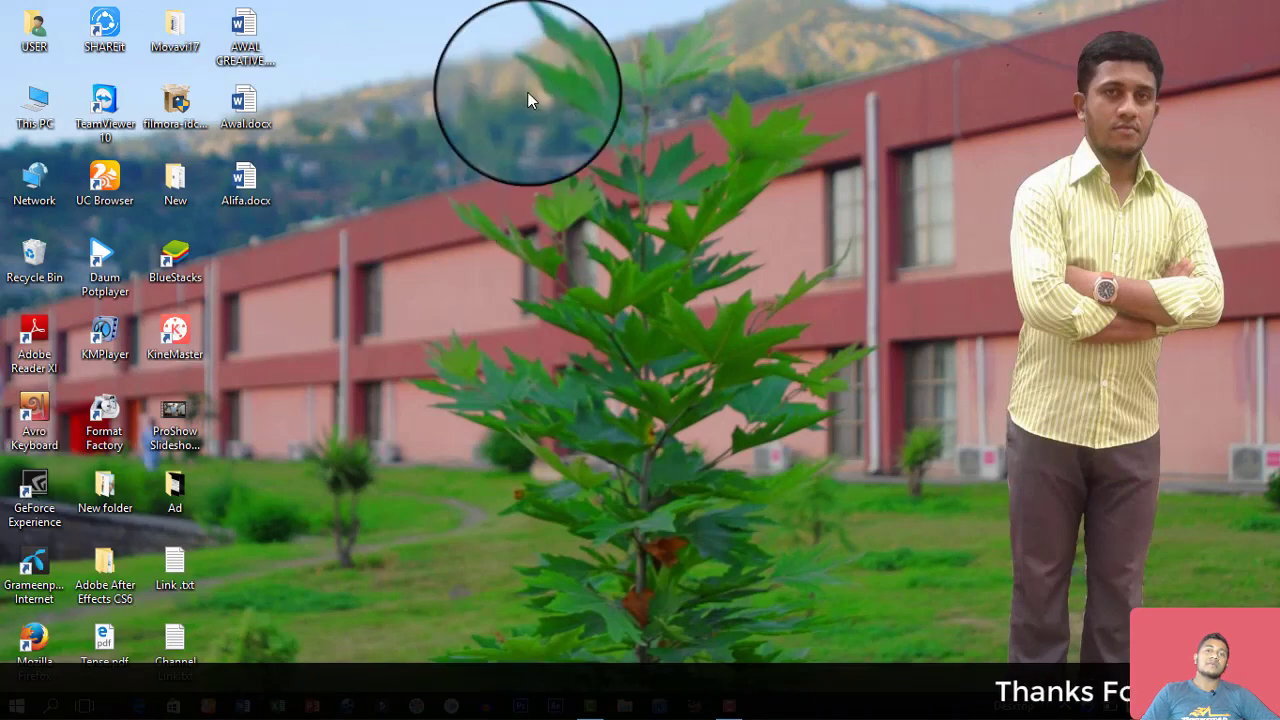
click(585, 147)
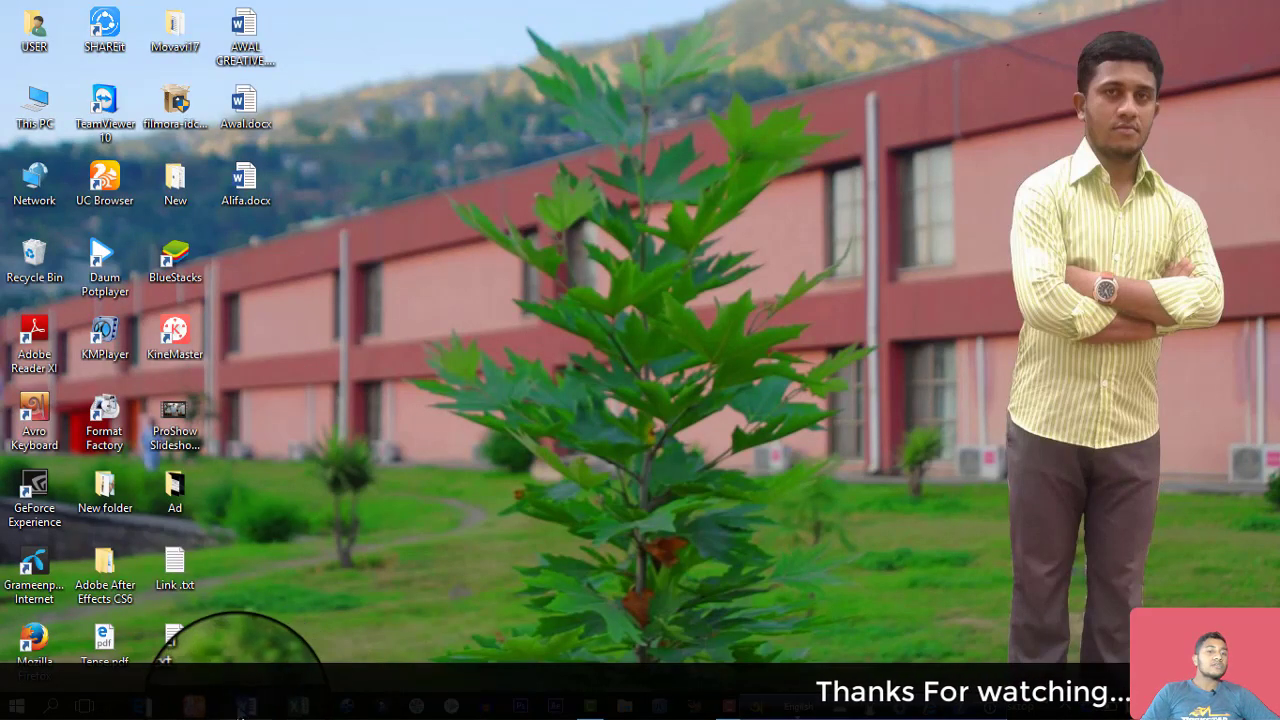
click(253, 50)
double_click(255, 53)
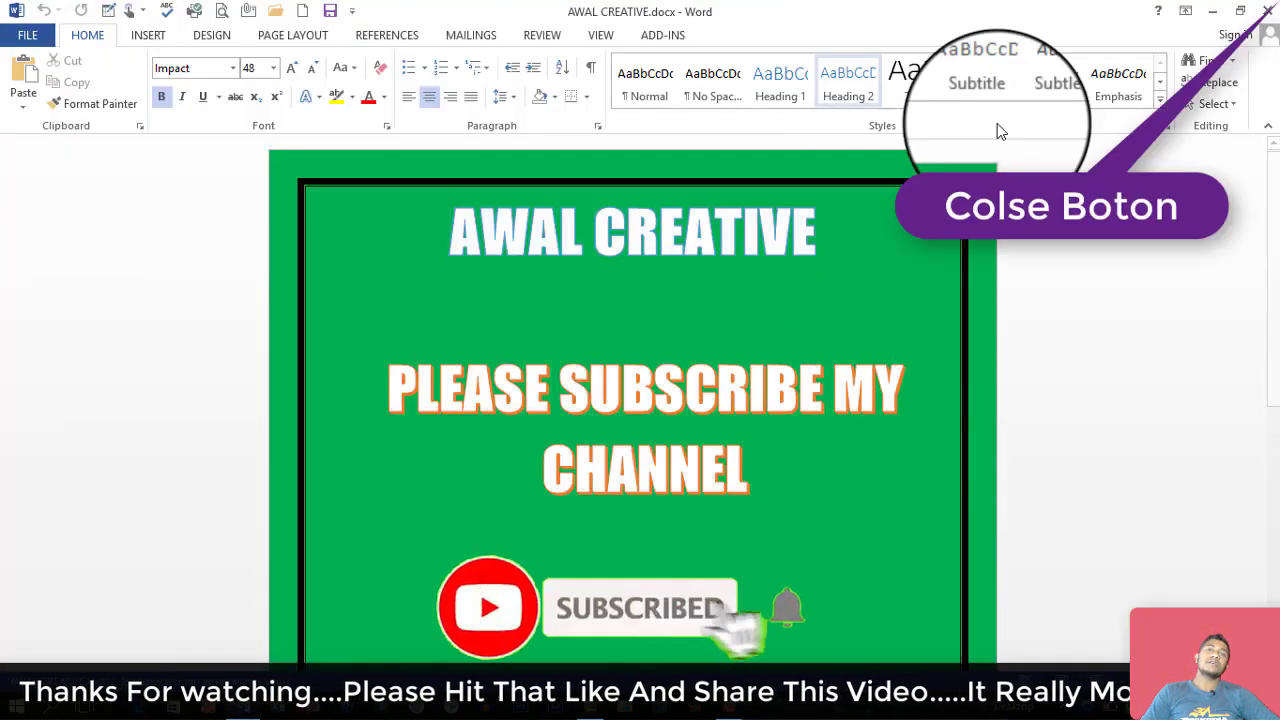
scroll(1000, 265, down, 2)
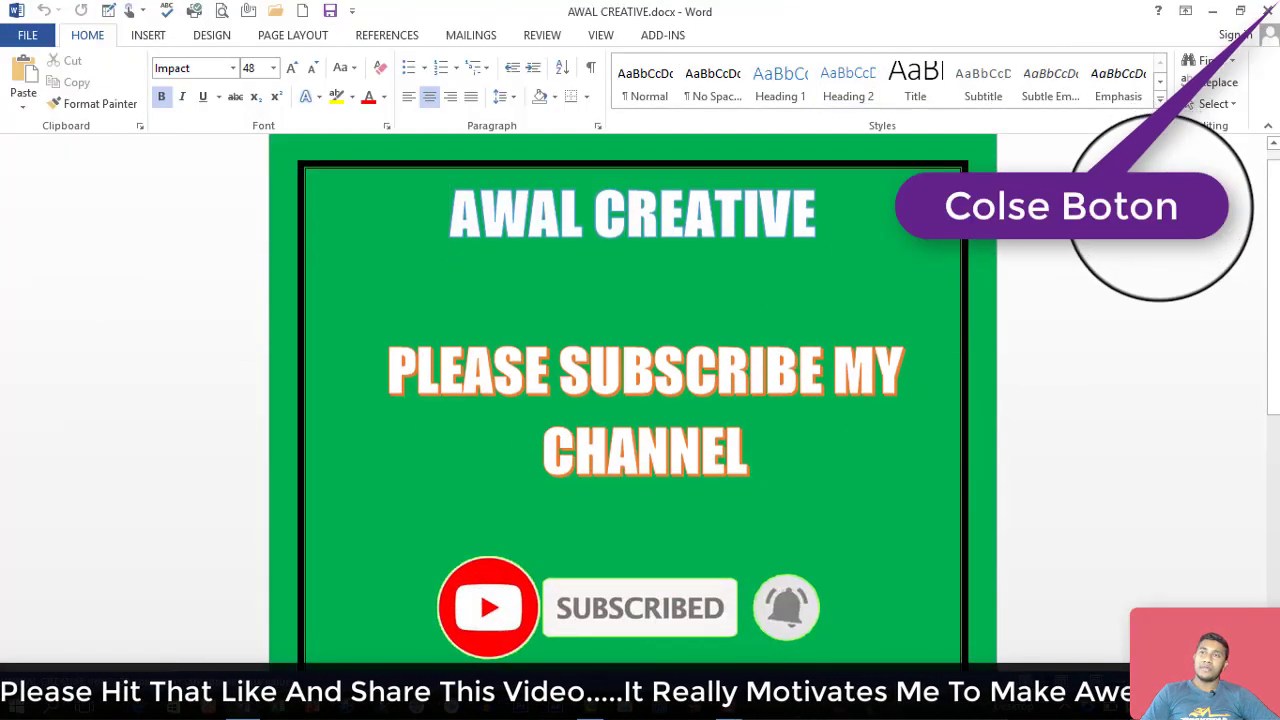
scroll(632, 400, up, 2)
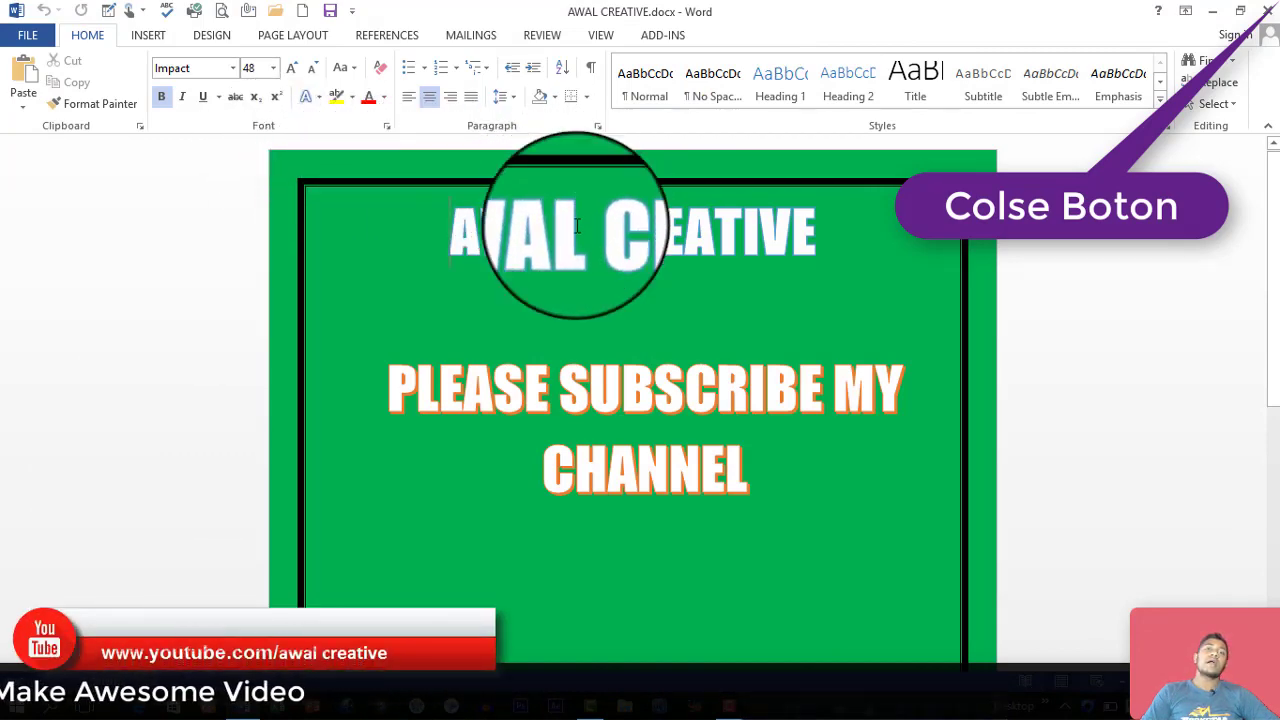
scroll(524, 445, down, 2)
scroll(528, 455, down, 2)
scroll(523, 423, up, 4)
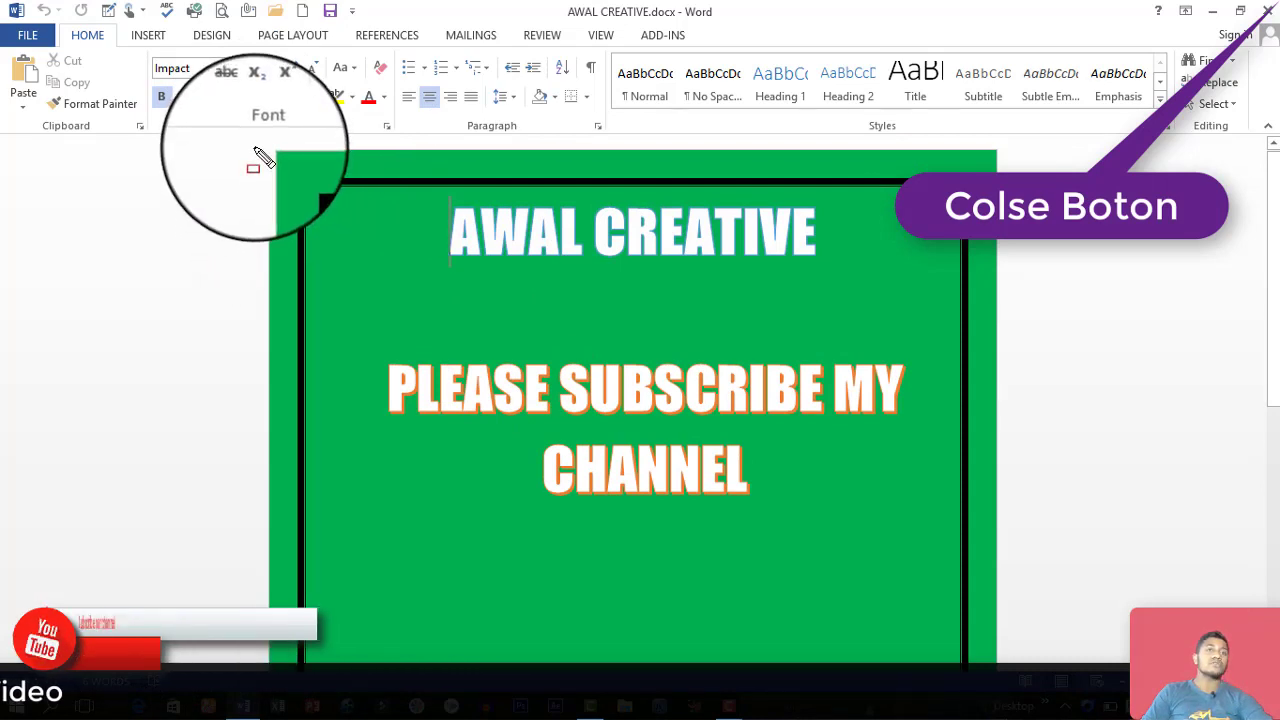
drag(265, 151, 1003, 690)
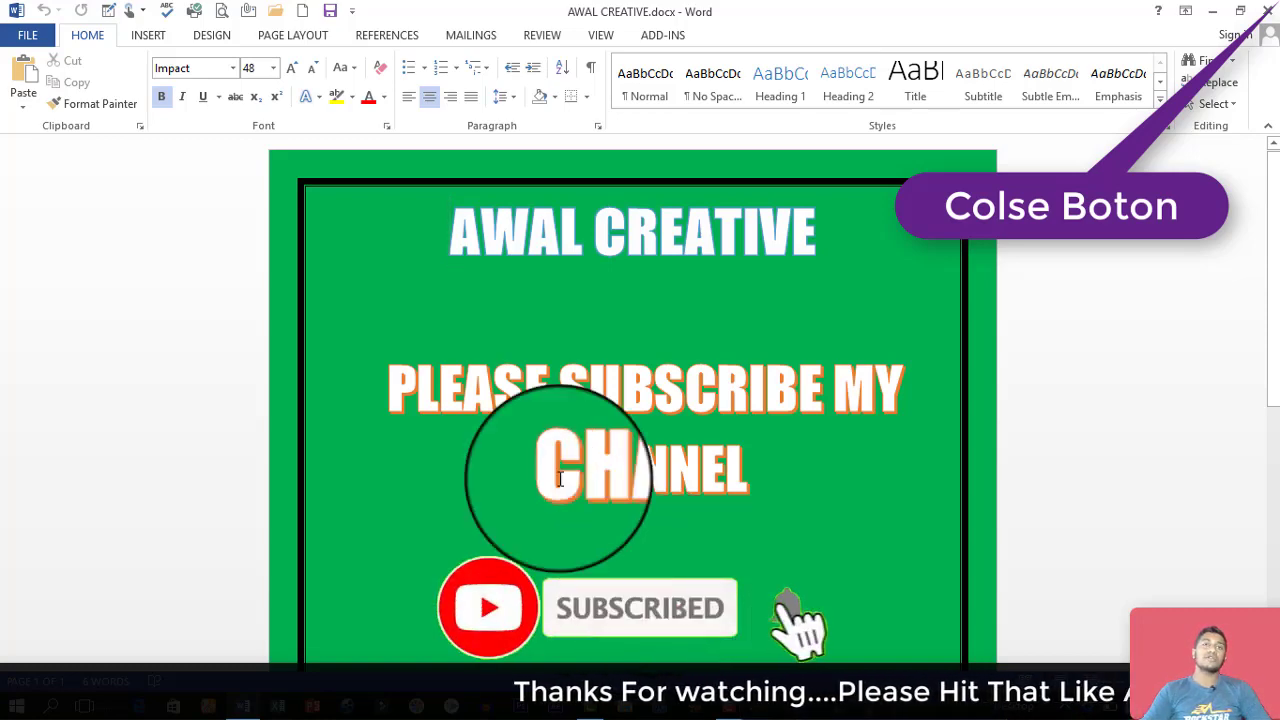
click(22, 37)
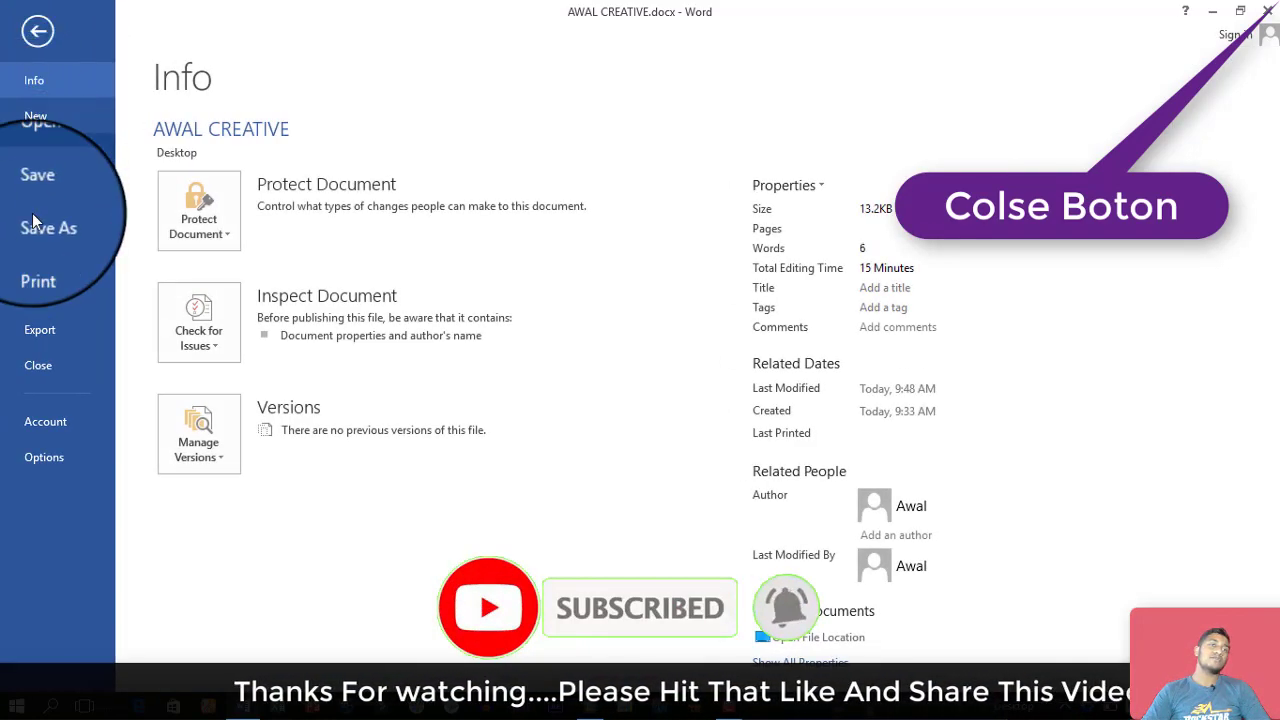
click(30, 25)
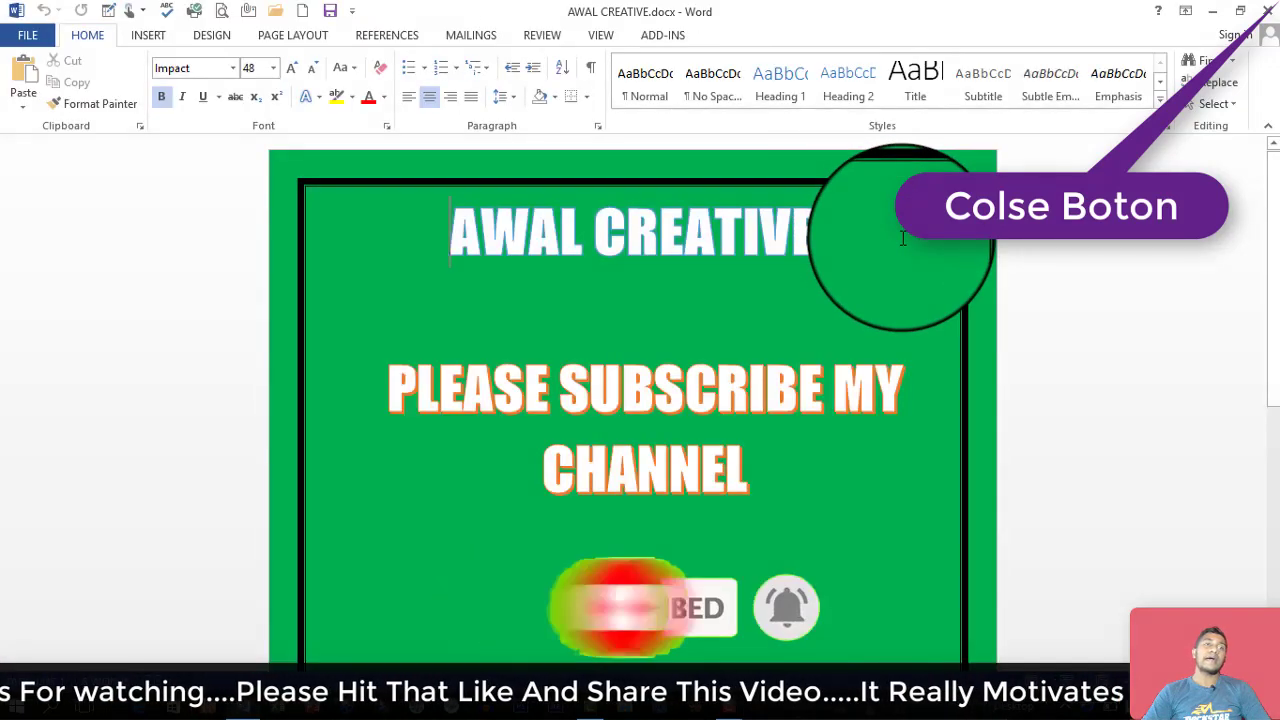